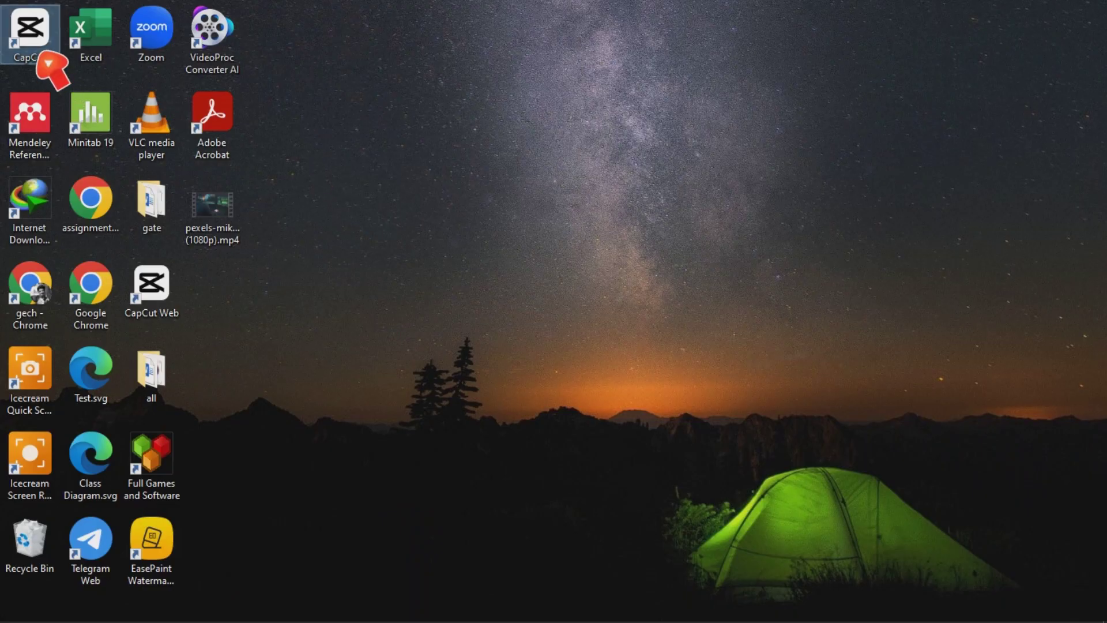
# - Launch CapCut and create a new video project
pyautogui.click(30, 35)
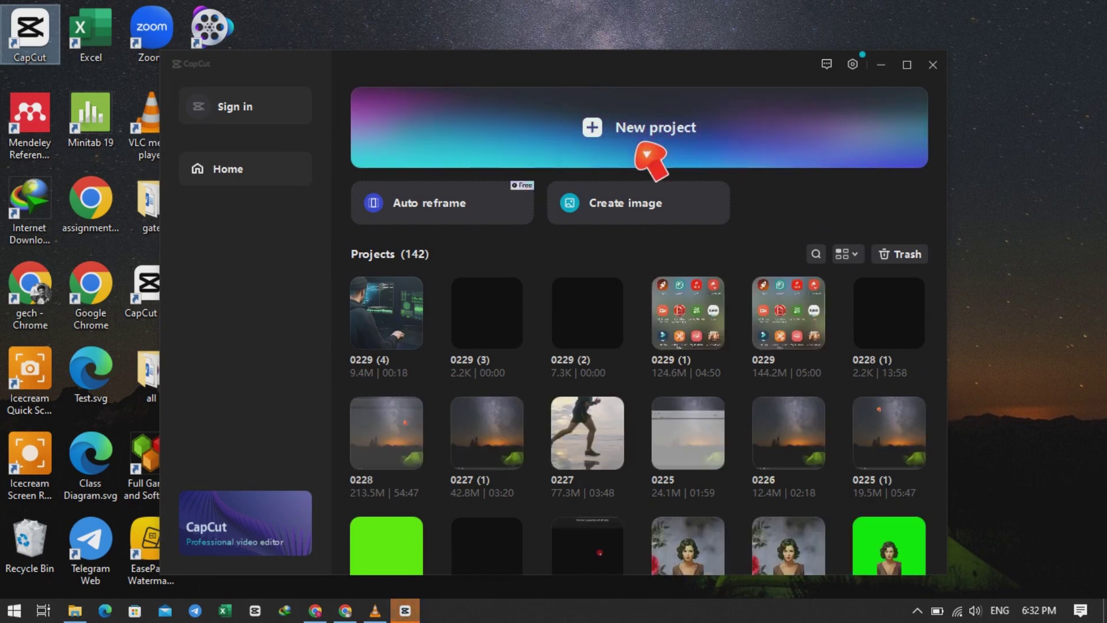
pyautogui.click(655, 144)
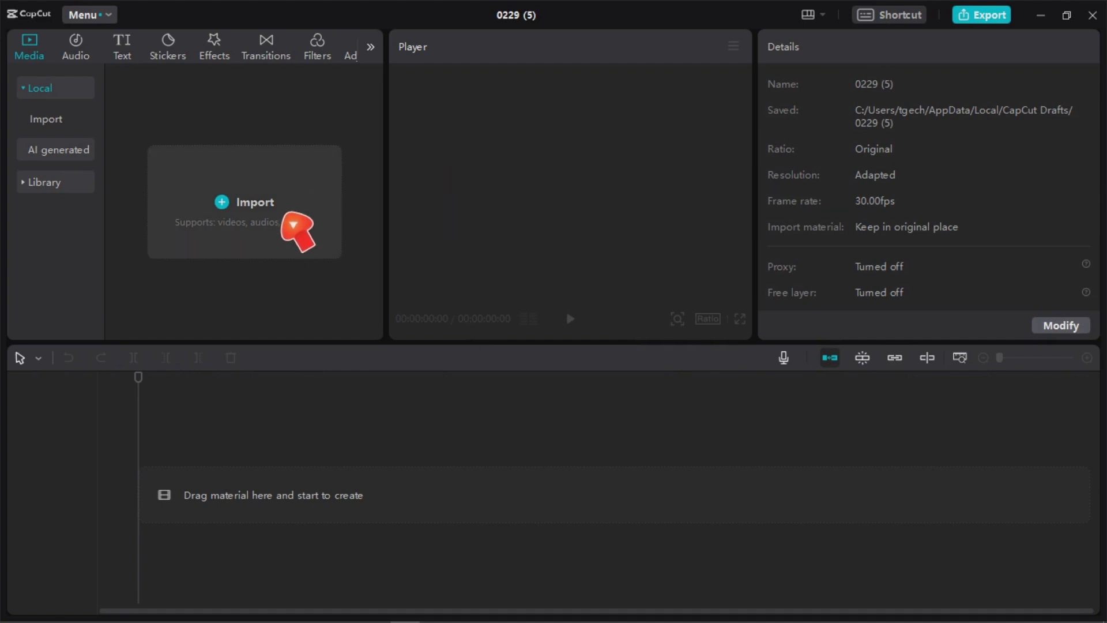
# - Import the Pexels 1080p MP4 video from the Desktop and add it to the timeline
pyautogui.click(271, 219)
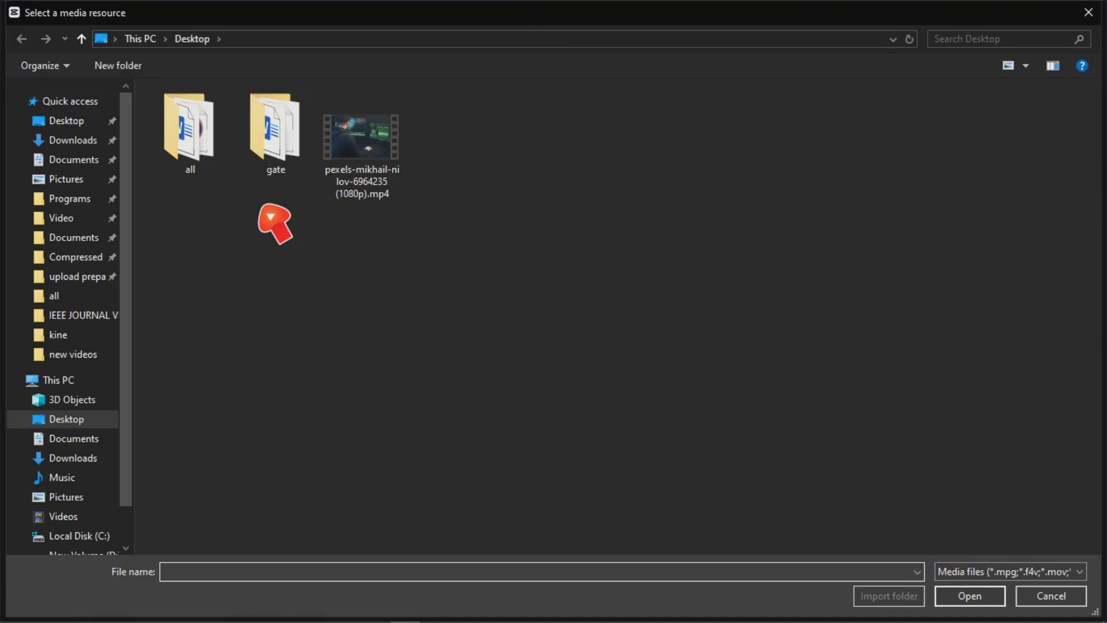
pyautogui.click(371, 178)
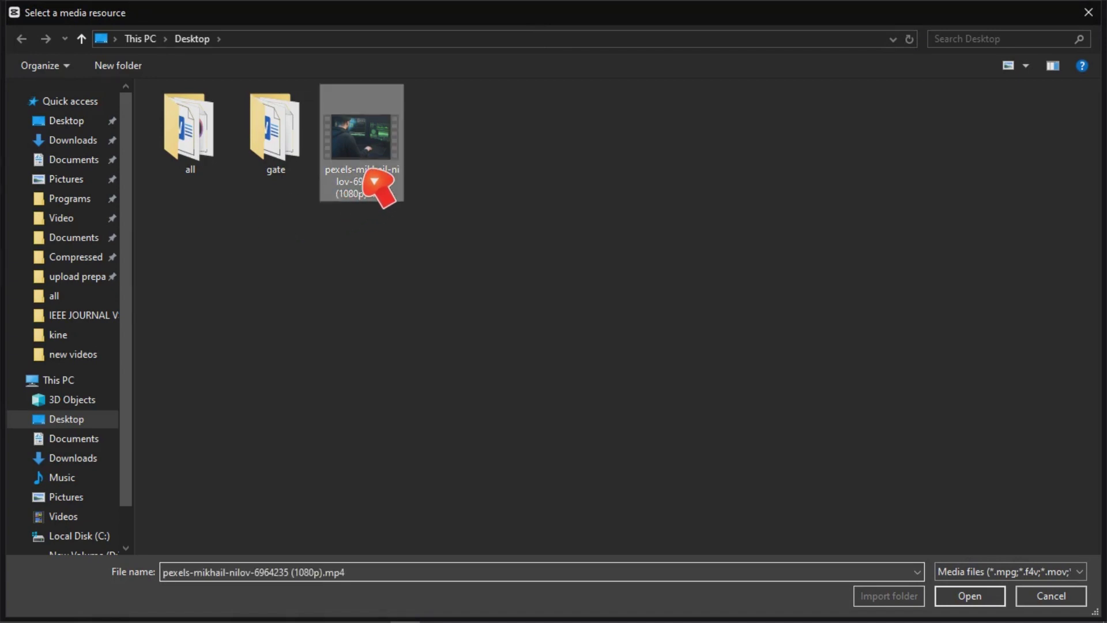
pyautogui.click(971, 597)
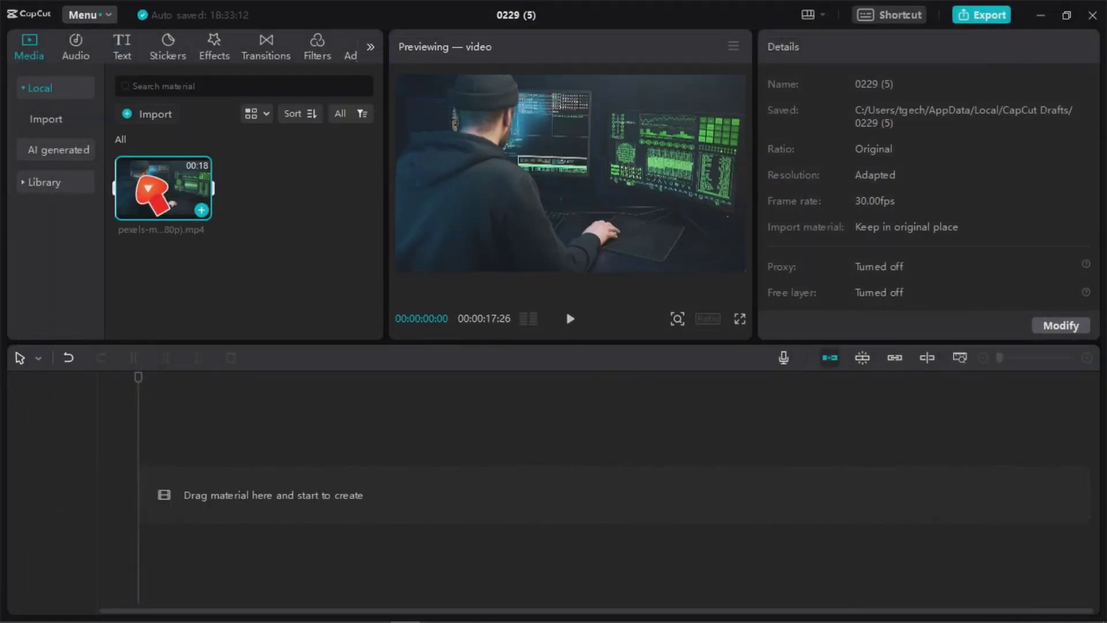
pyautogui.click(212, 219)
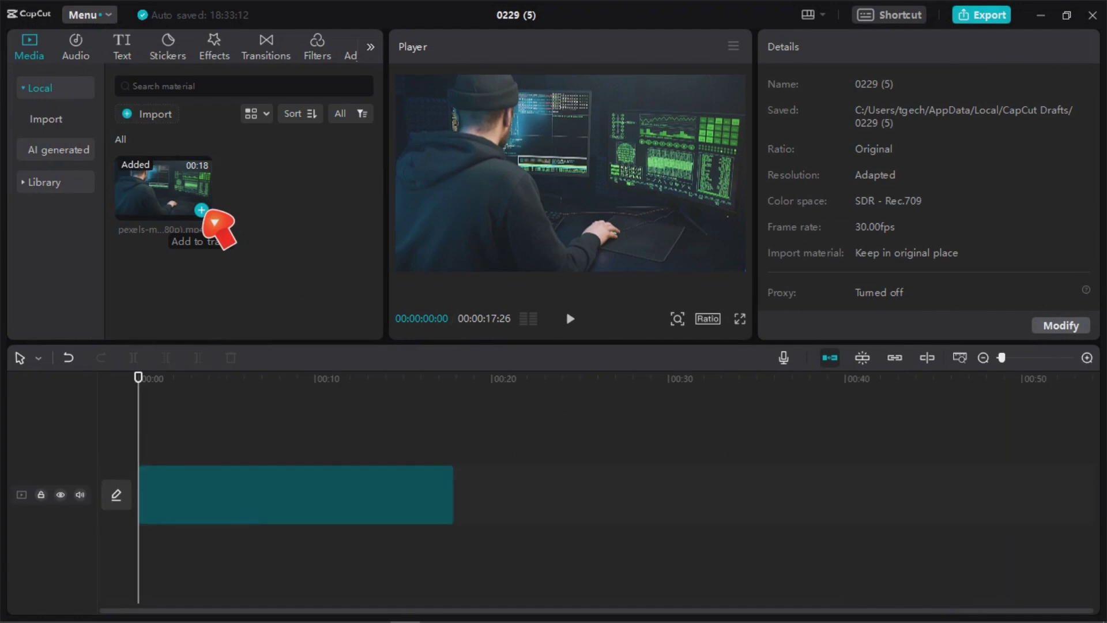
# - Copy the video clip on the timeline and paste the duplicate onto a track above it, starting at 00:00
pyautogui.click(237, 512)
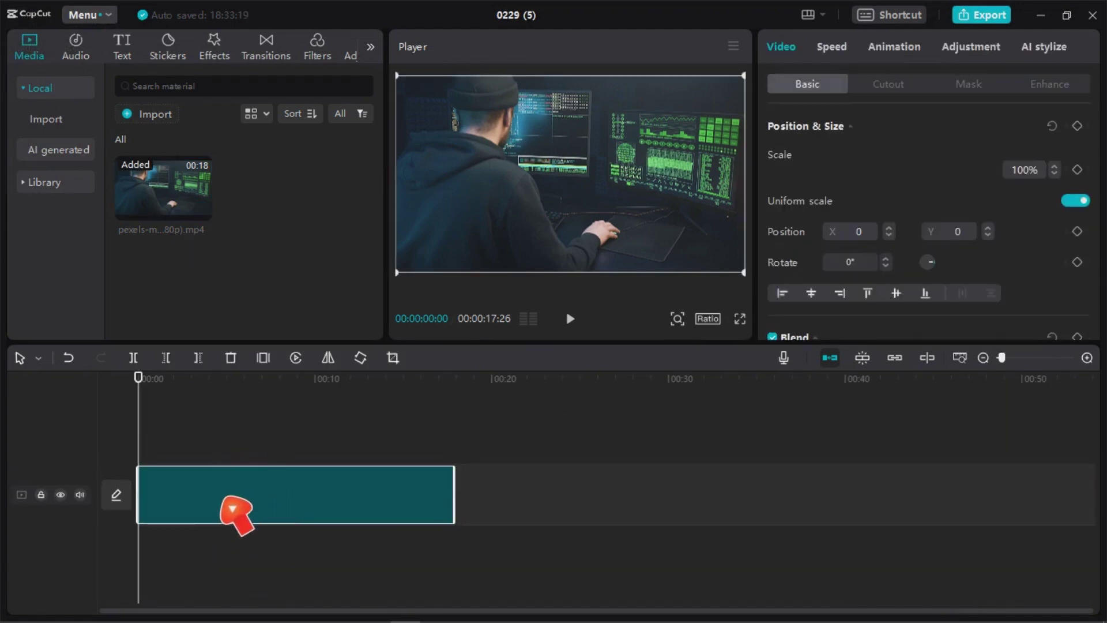
pyautogui.rightClick(234, 509)
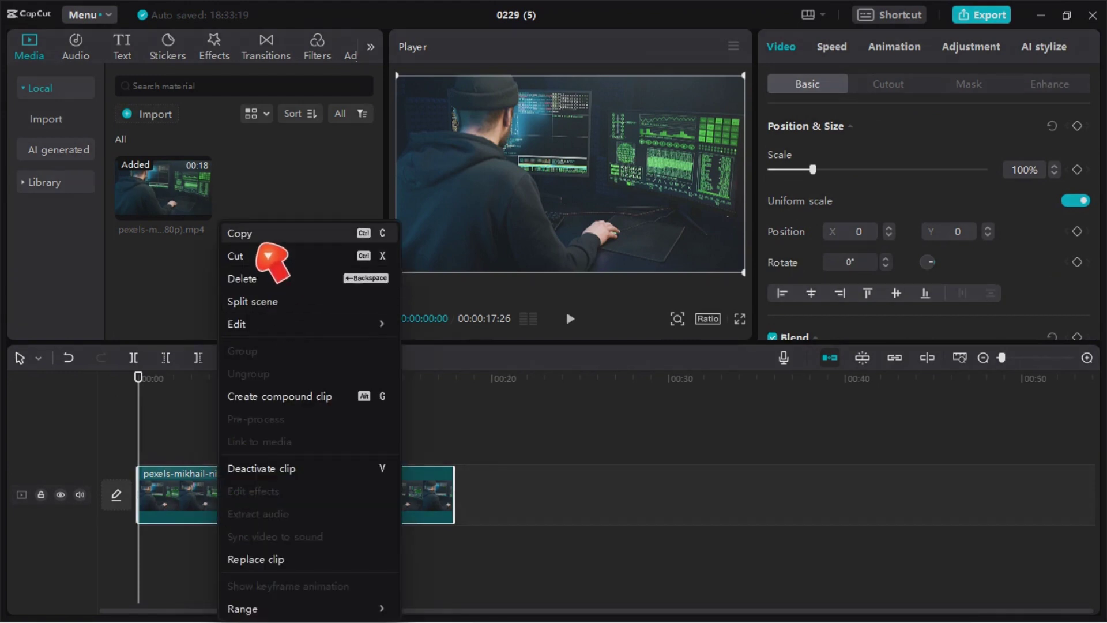
pyautogui.click(260, 247)
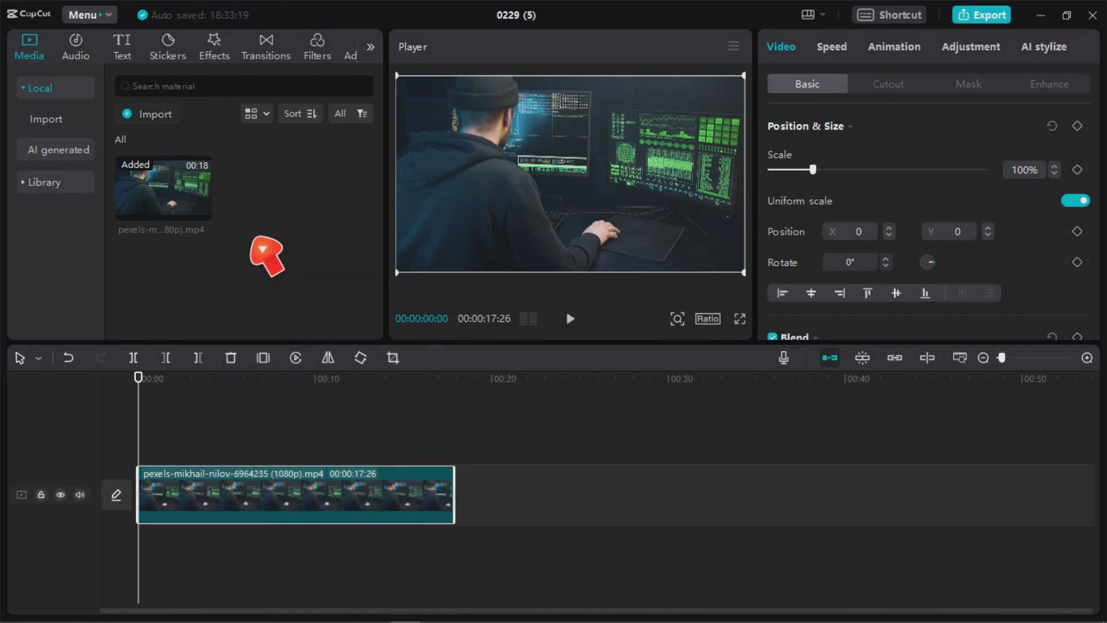
pyautogui.rightClick(176, 424)
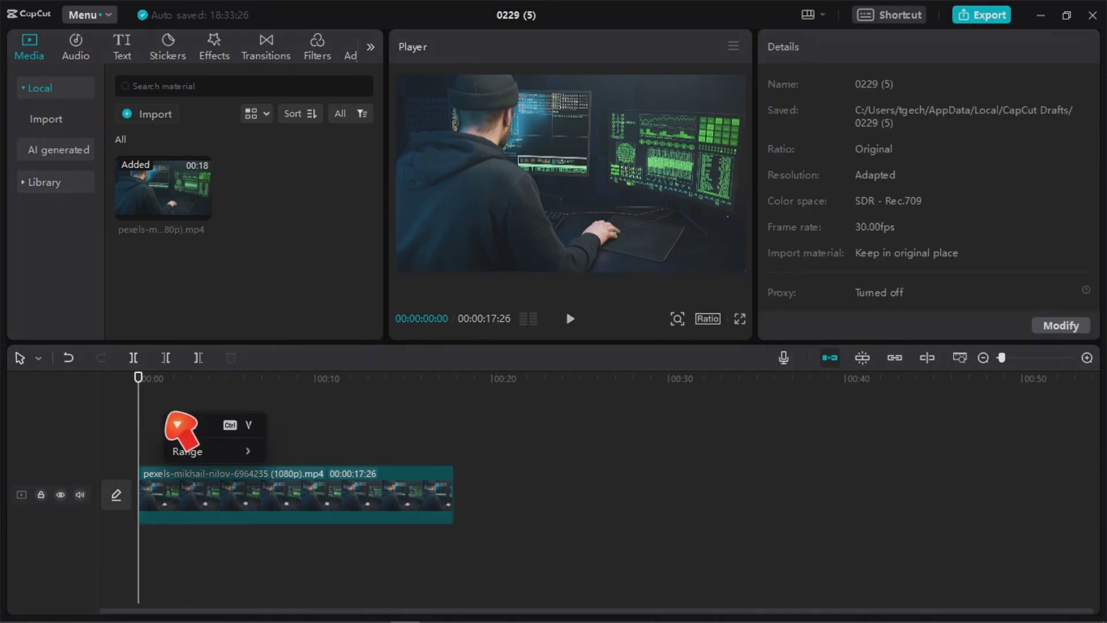
pyautogui.click(196, 427)
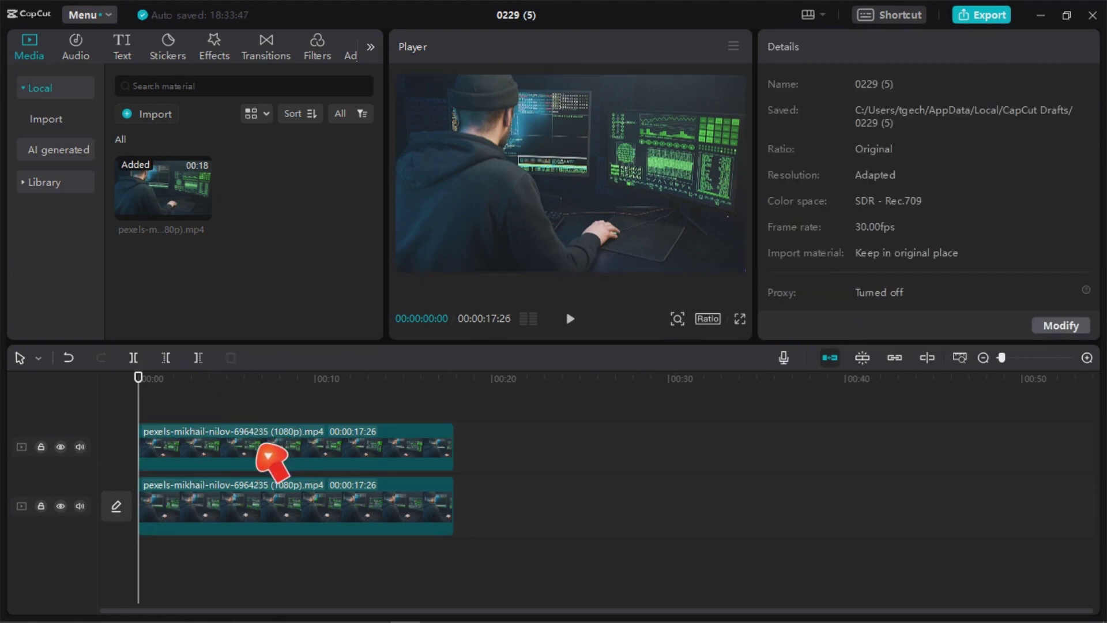
# - Apply the Blur effect from the Lens video effects to the upper clip and play the preview
pyautogui.click(261, 455)
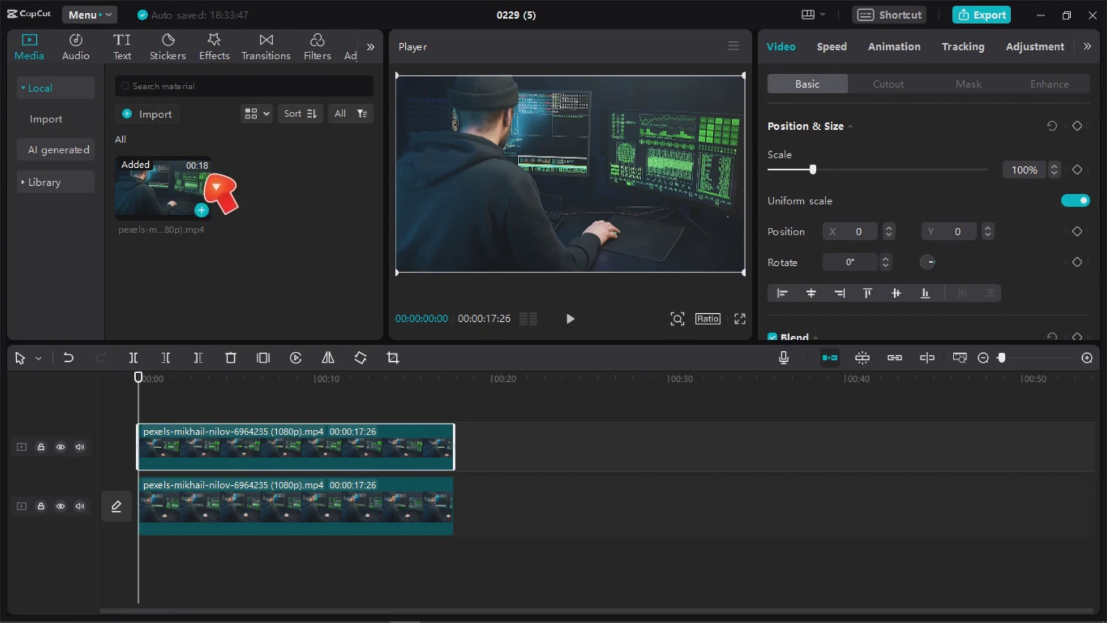
pyautogui.click(222, 66)
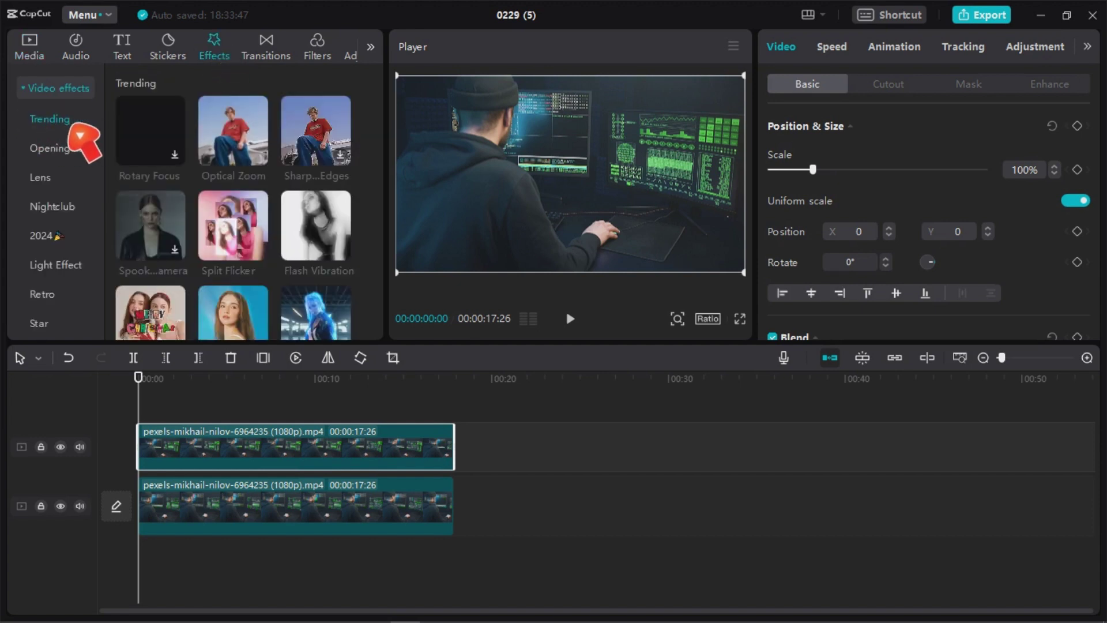
pyautogui.click(46, 181)
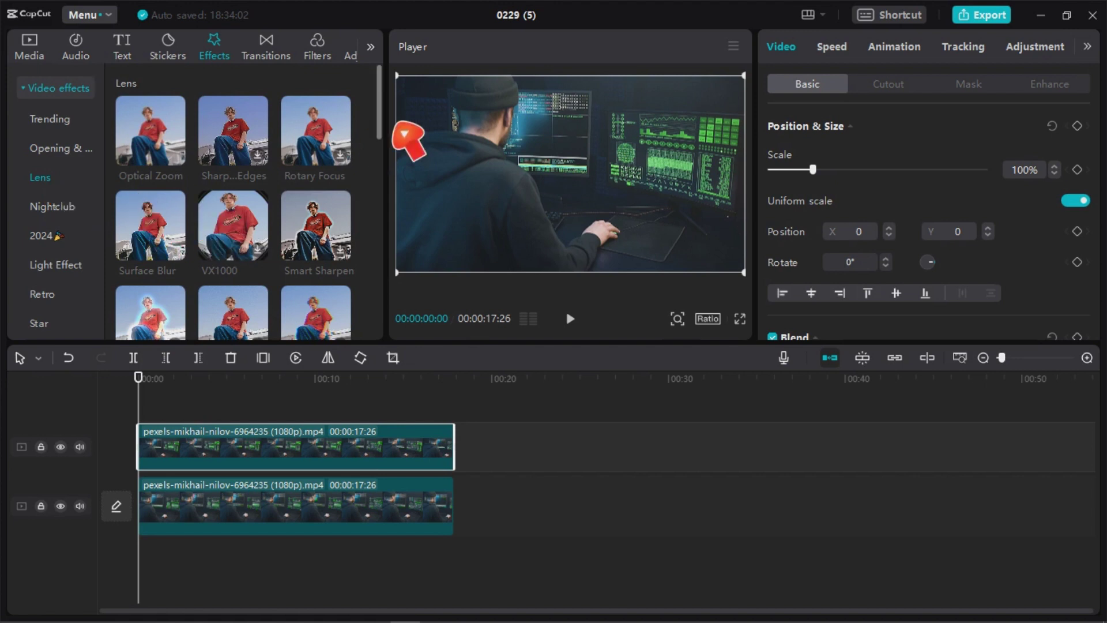
pyautogui.moveTo(394, 122); pyautogui.dragTo(415, 289)
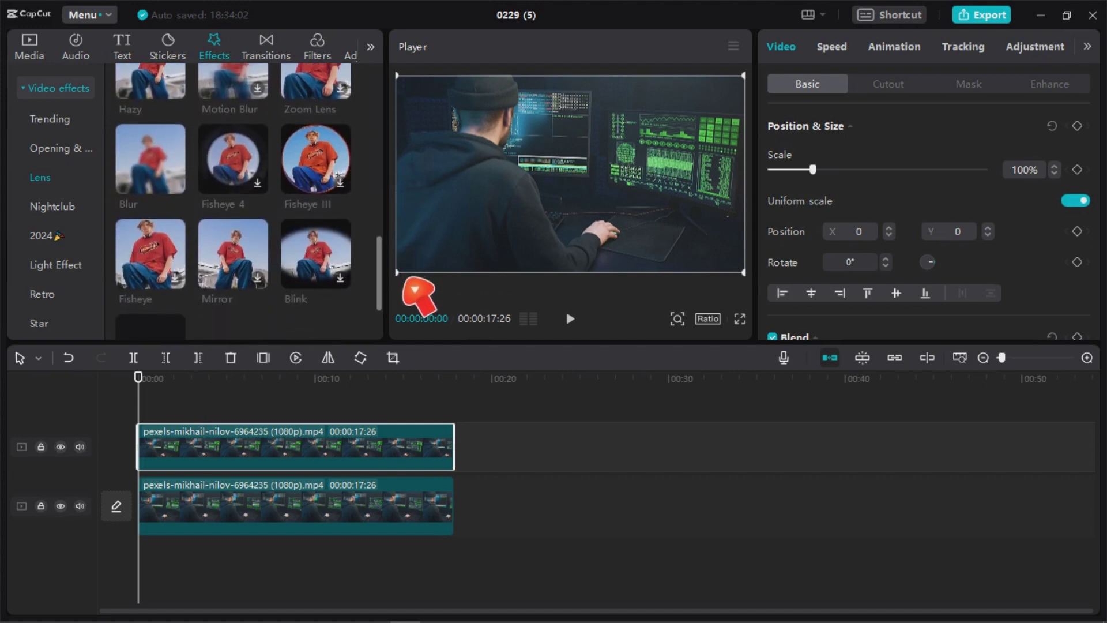
pyautogui.moveTo(155, 177)
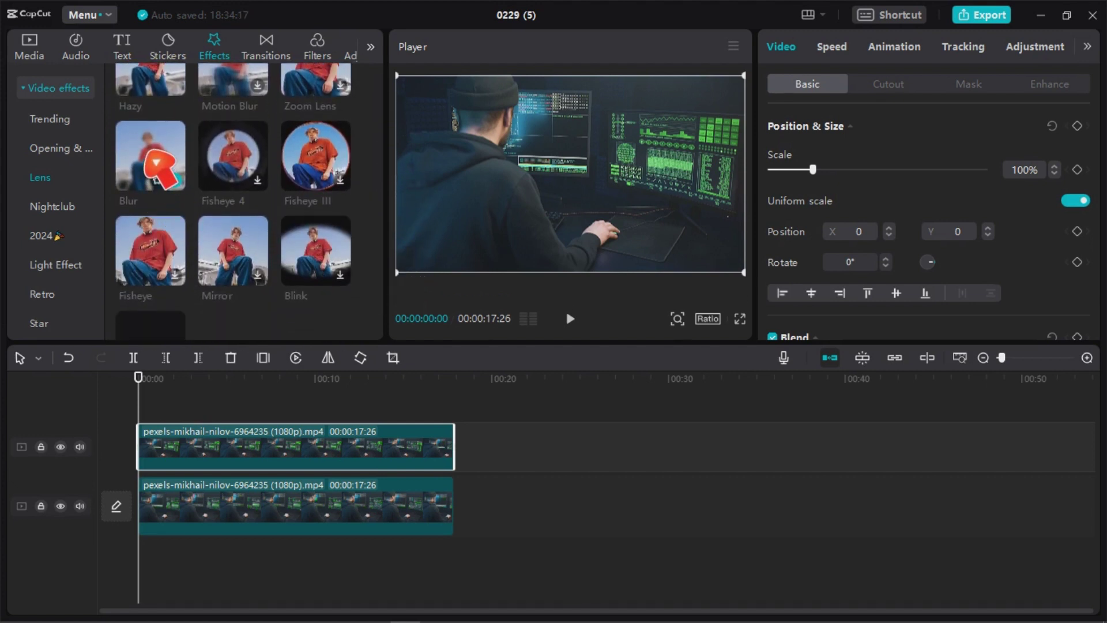
pyautogui.moveTo(155, 166); pyautogui.dragTo(215, 451)
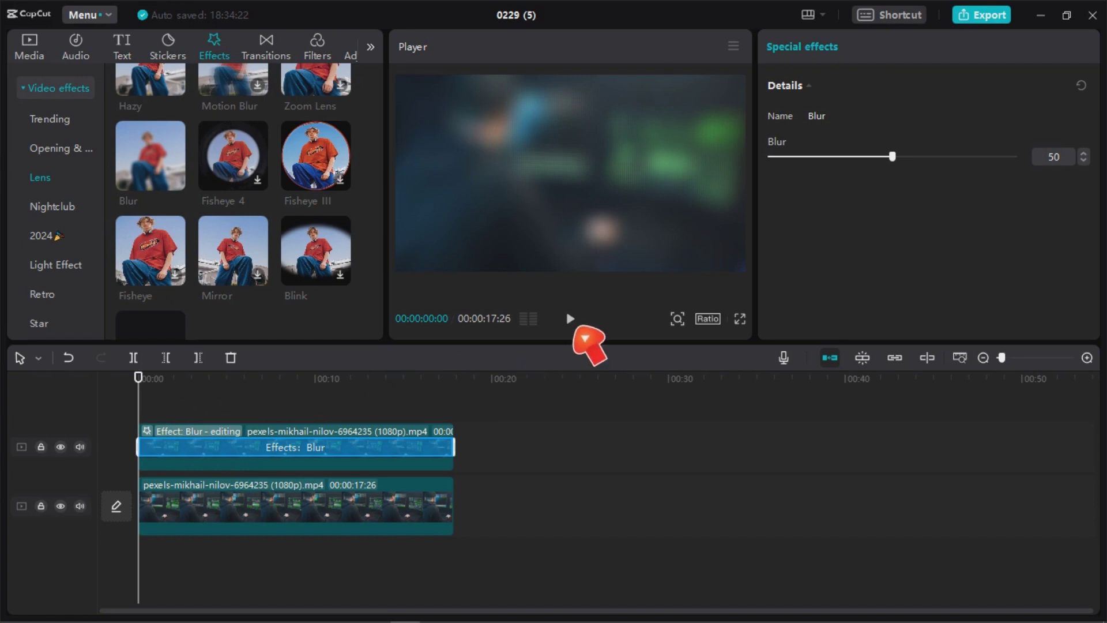
pyautogui.click(571, 322)
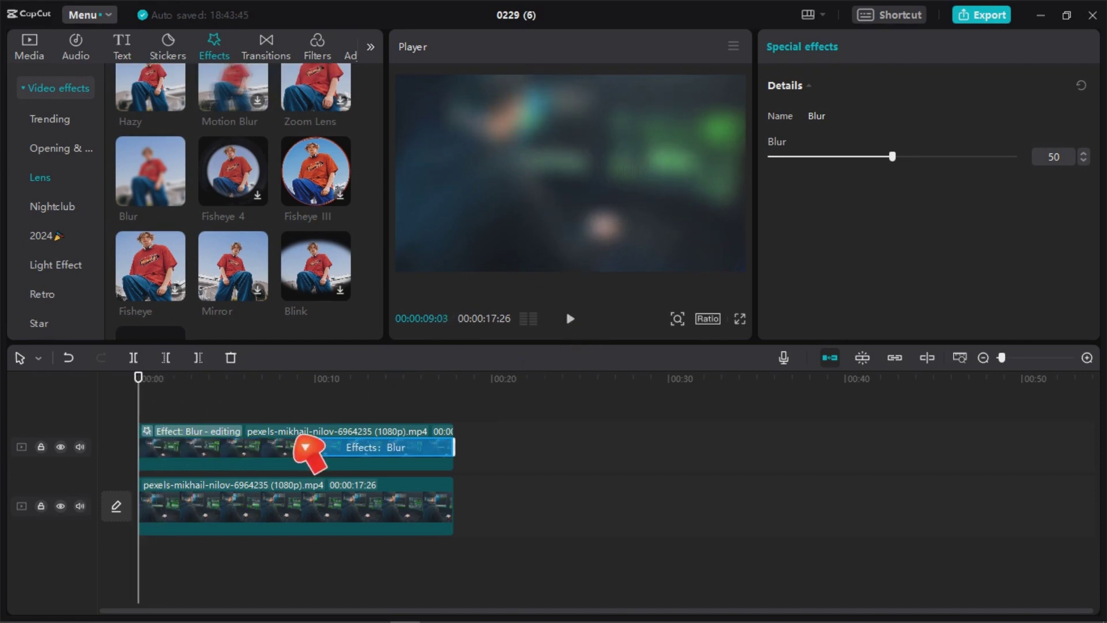
# - Try starting the Blur effect partway through the upper clip, and extend it back to cover the whole clip
pyautogui.moveTo(306, 448); pyautogui.dragTo(281, 449)
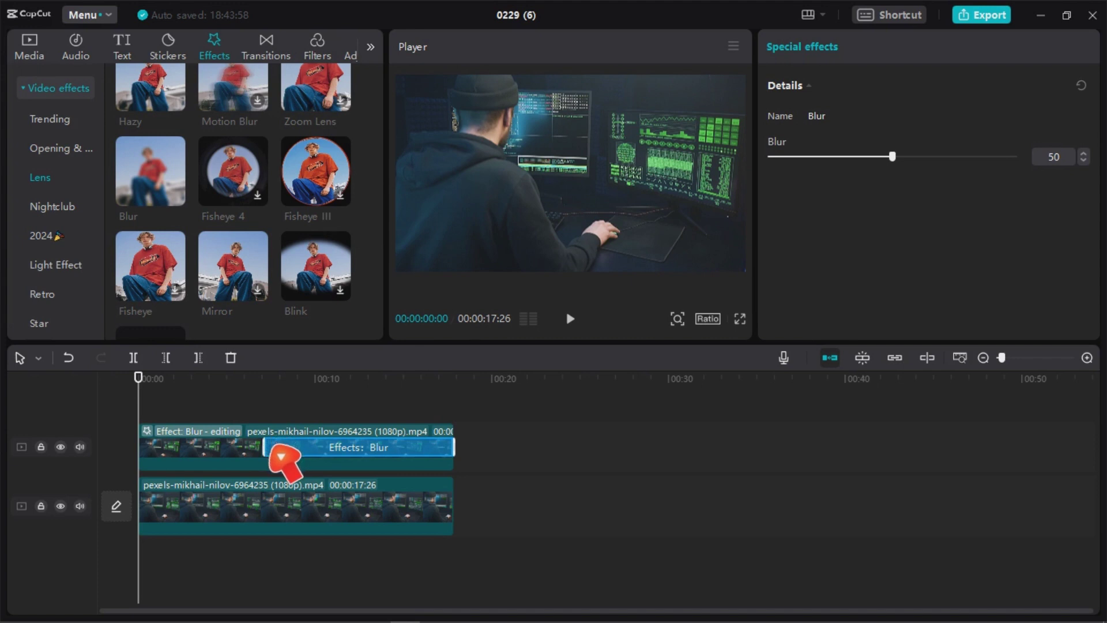
pyautogui.moveTo(281, 450); pyautogui.dragTo(142, 451)
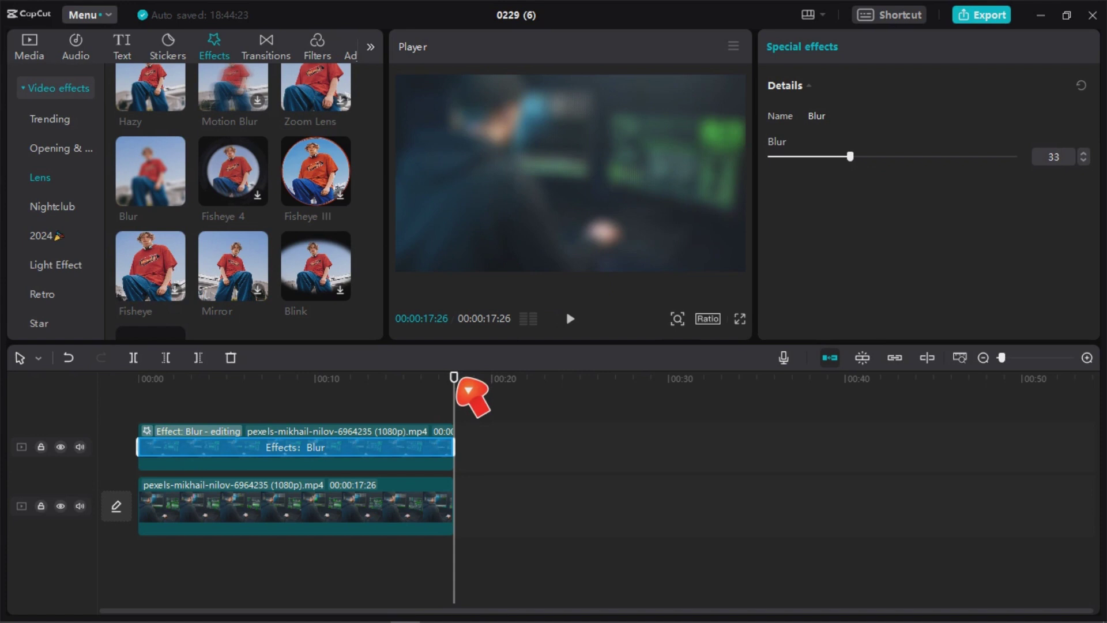
pyautogui.moveTo(456, 382); pyautogui.dragTo(139, 383)
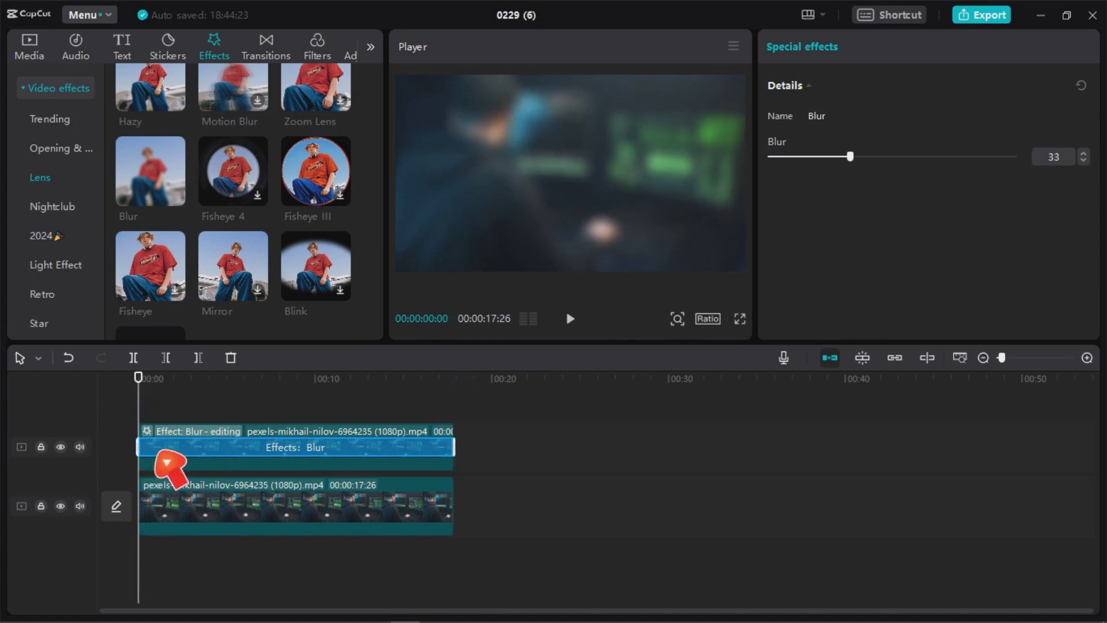
pyautogui.moveTo(145, 450); pyautogui.dragTo(281, 450)
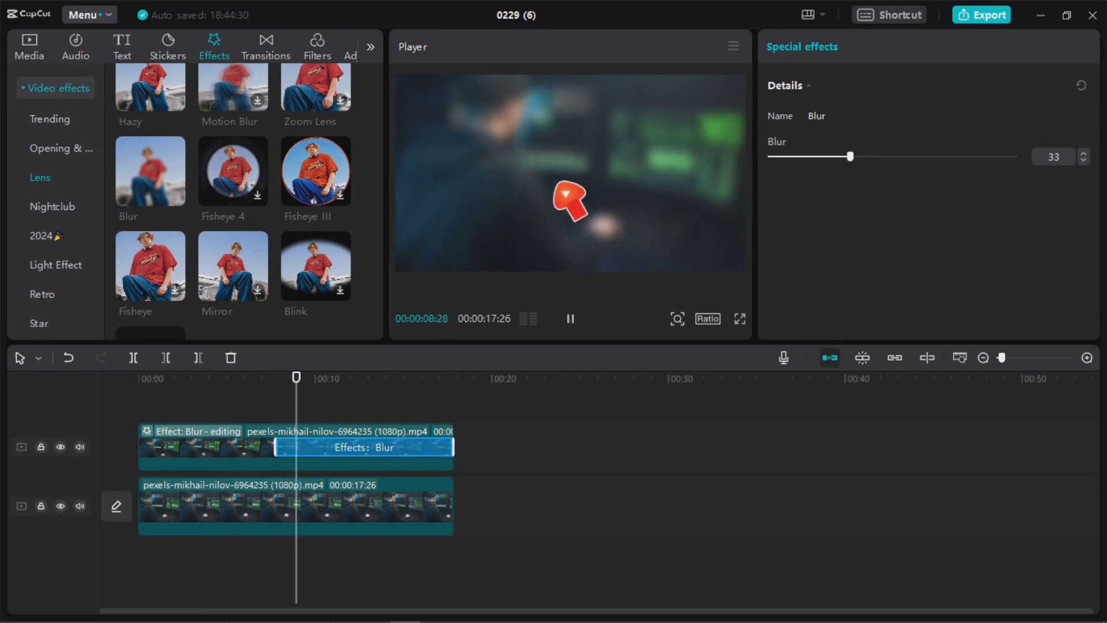
pyautogui.moveTo(275, 446); pyautogui.dragTo(163, 438)
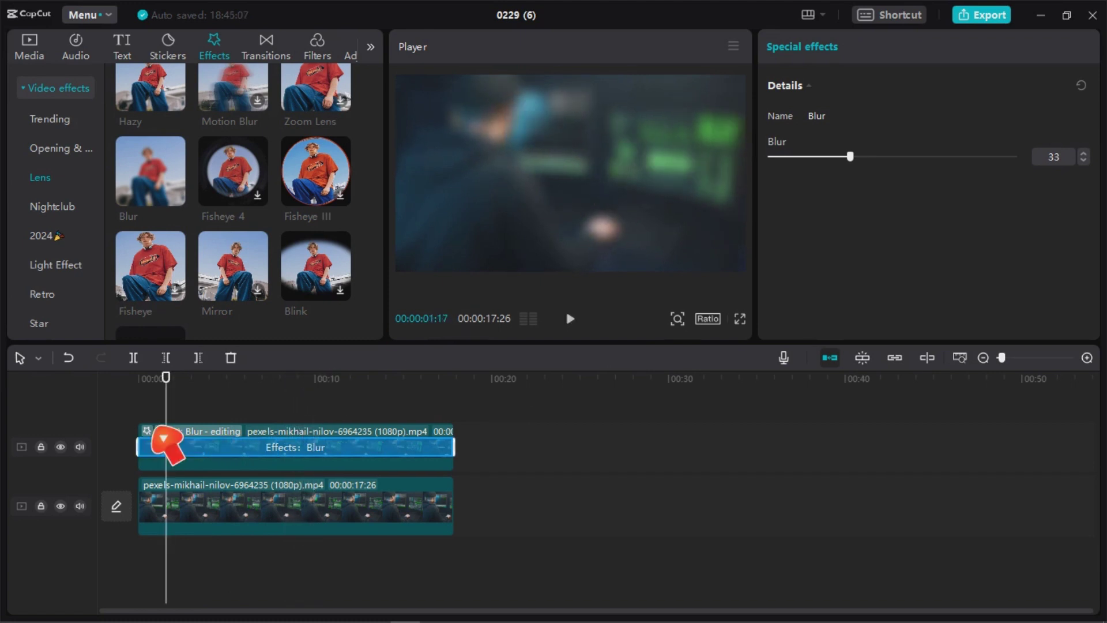
# - Open the upper clip's effects for editing and set the Blur strength to 60
pyautogui.rightClick(163, 443)
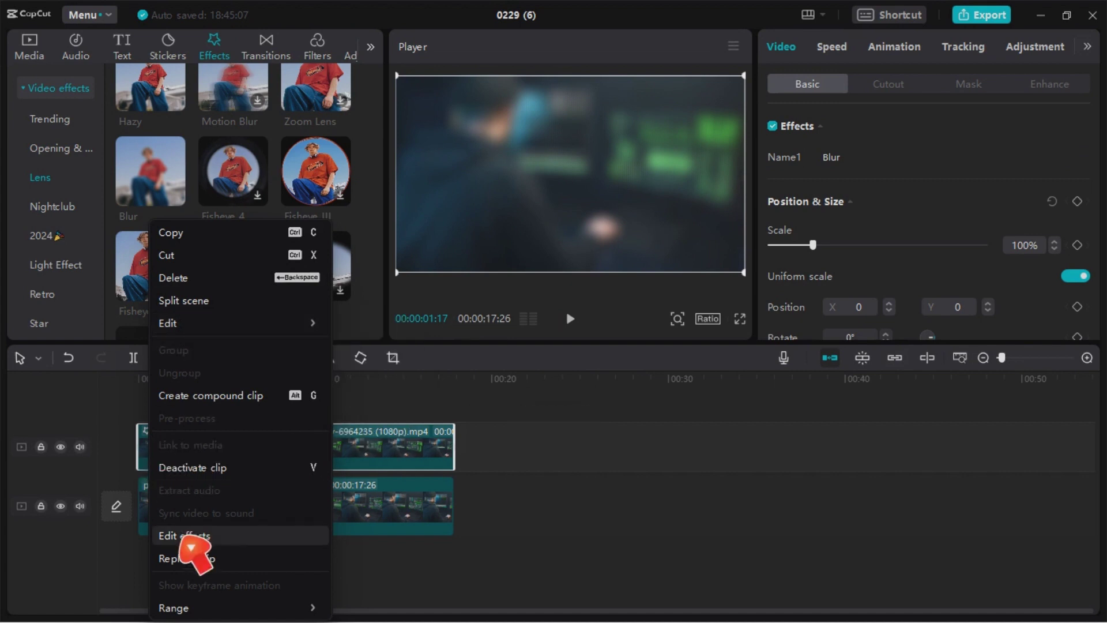
pyautogui.click(184, 536)
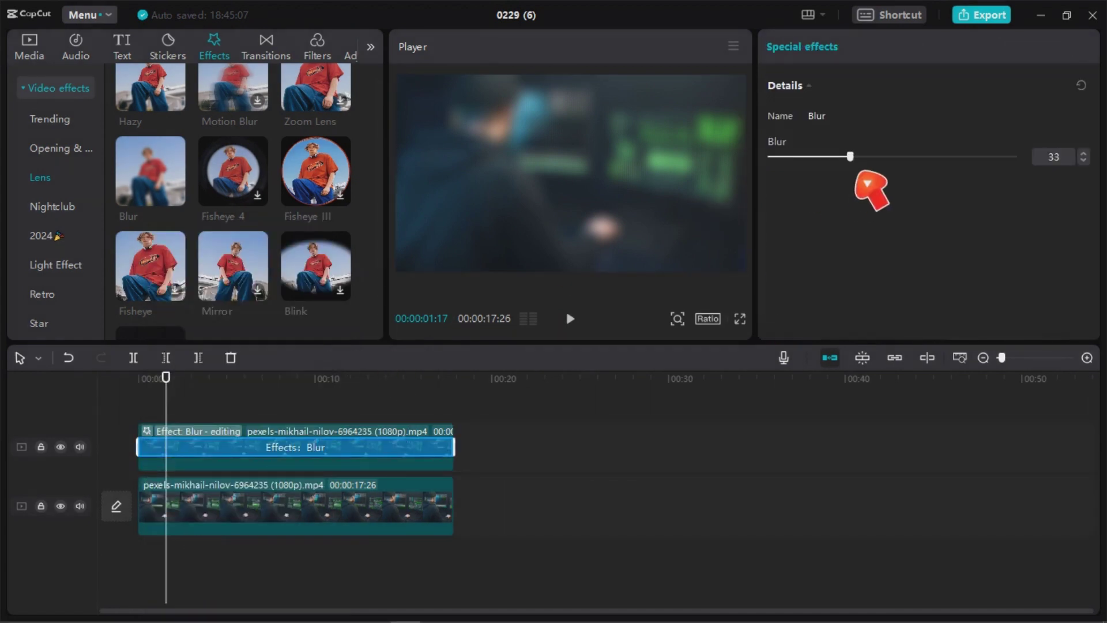
pyautogui.moveTo(857, 162); pyautogui.dragTo(810, 169)
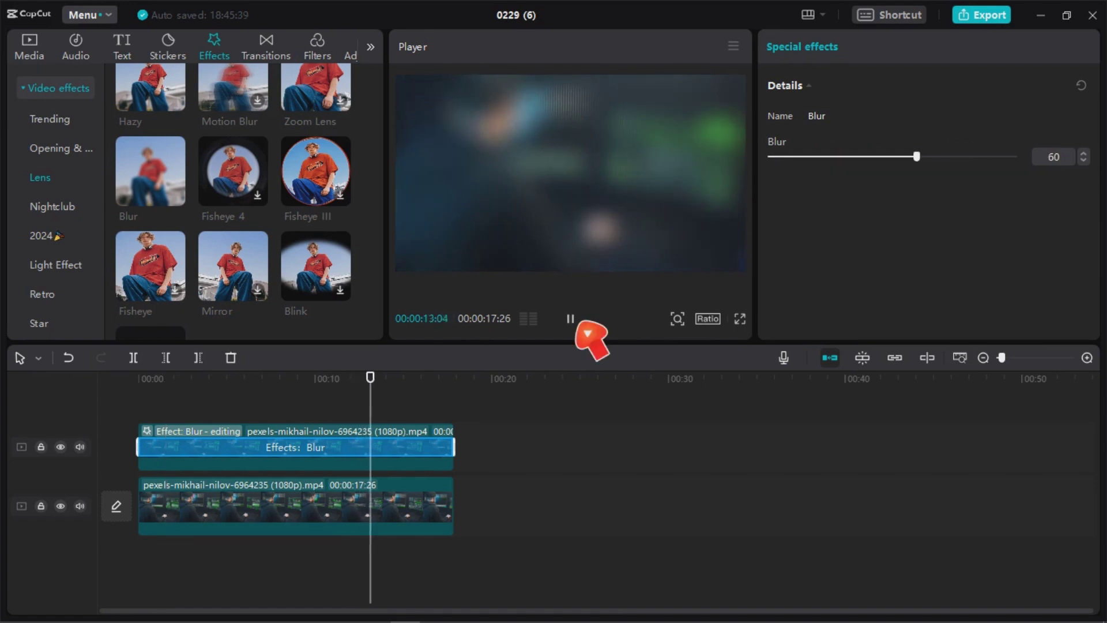
# - Try the Horizontal and Circle masks on the blurred upper clip and apply the Rectangle mask
pyautogui.click(292, 444)
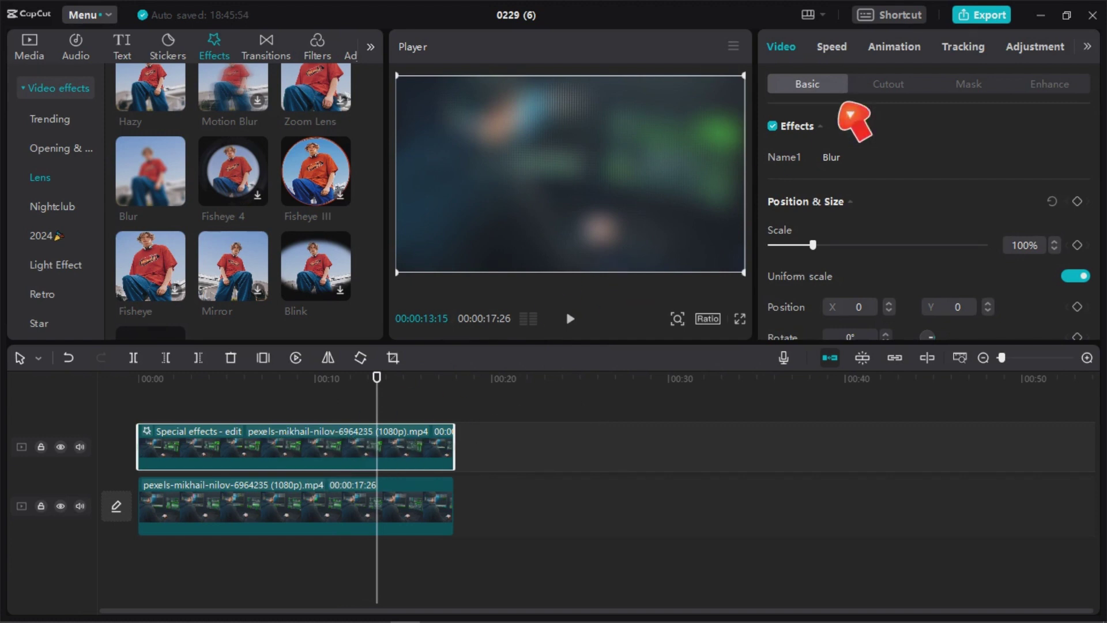
pyautogui.click(980, 87)
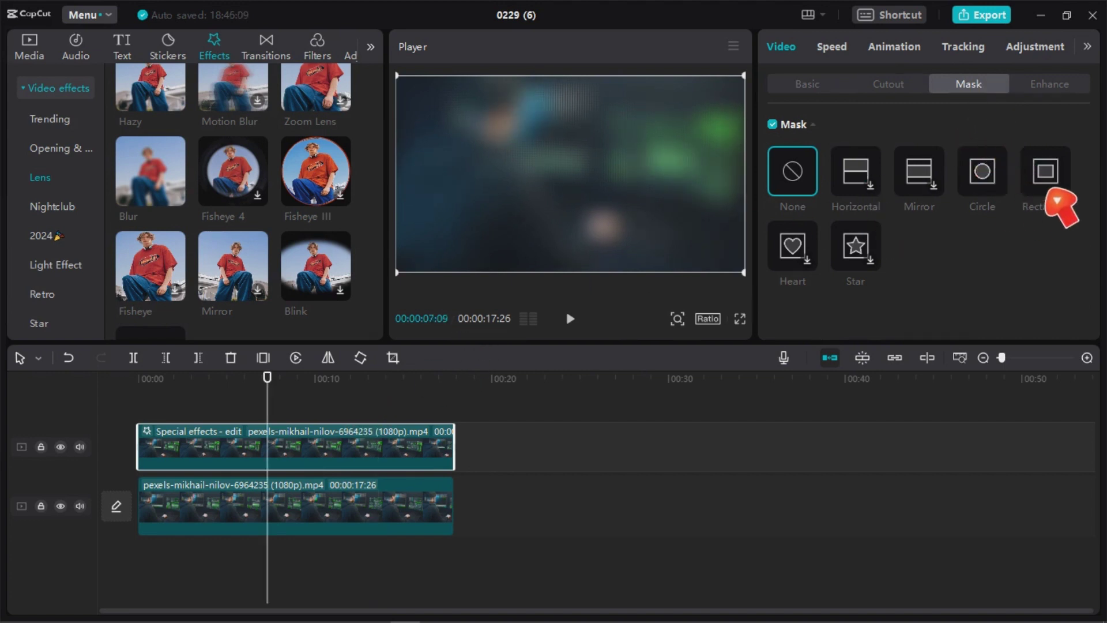
pyautogui.click(1055, 199)
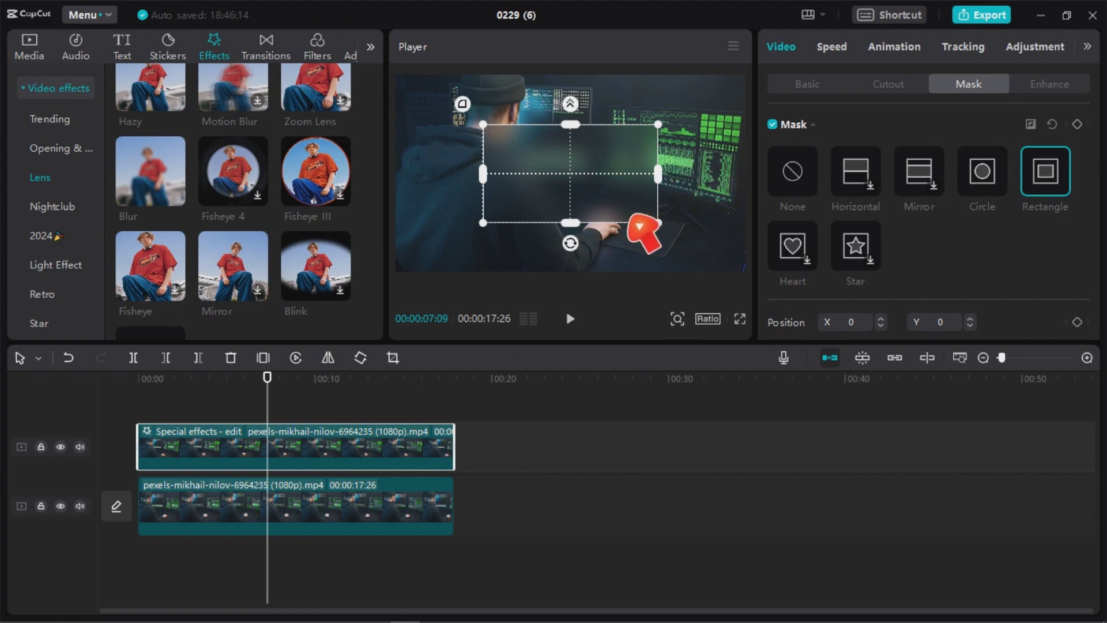
pyautogui.click(801, 183)
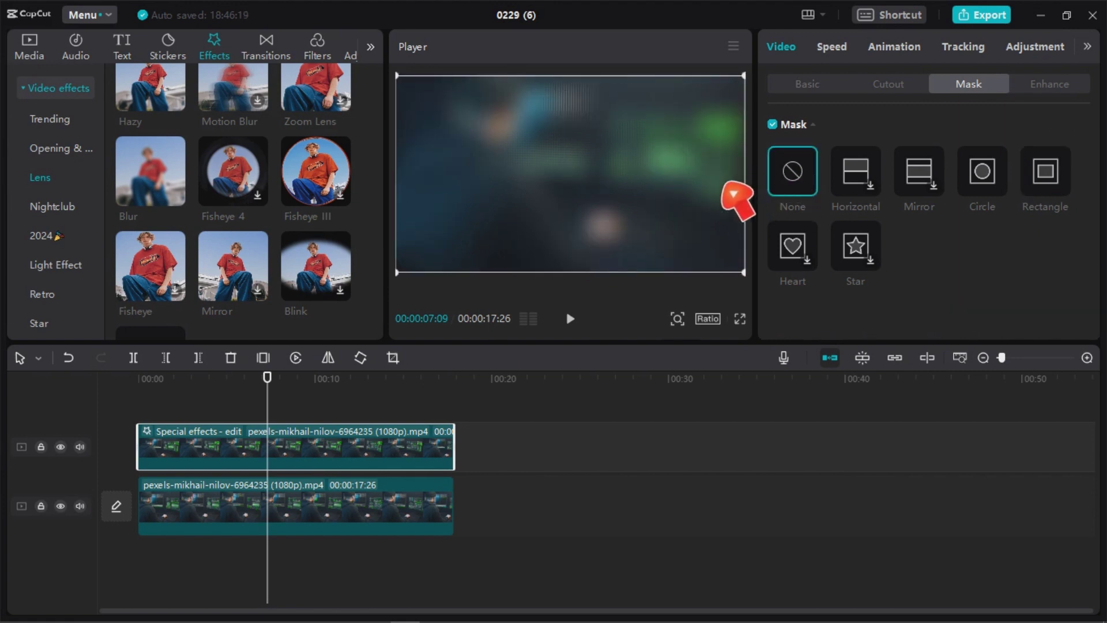
pyautogui.click(877, 170)
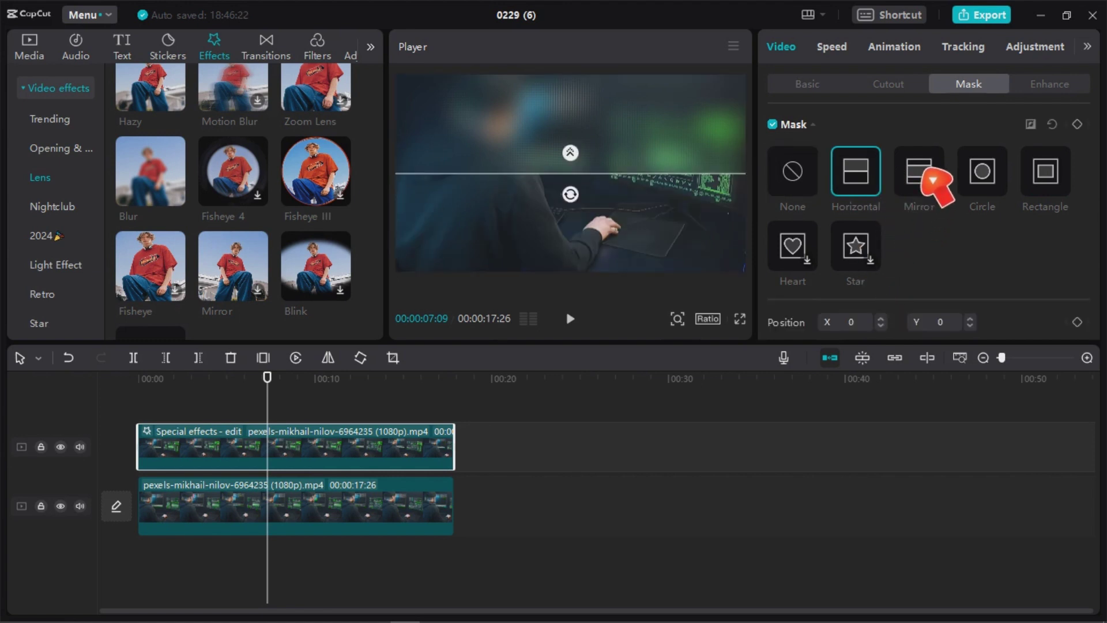
pyautogui.click(984, 186)
pyautogui.click(1057, 179)
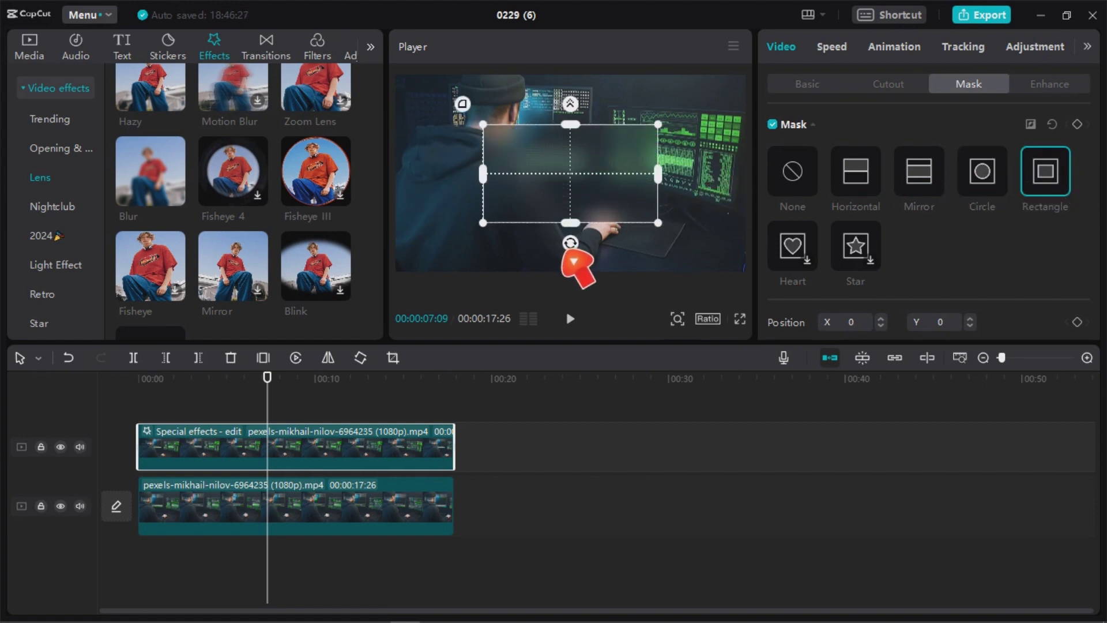
# - Rotate the rectangle mask clockwise to match the tilt of the green monitor and move it over that screen at X 307, Y 151
pyautogui.moveTo(569, 244); pyautogui.dragTo(560, 249)
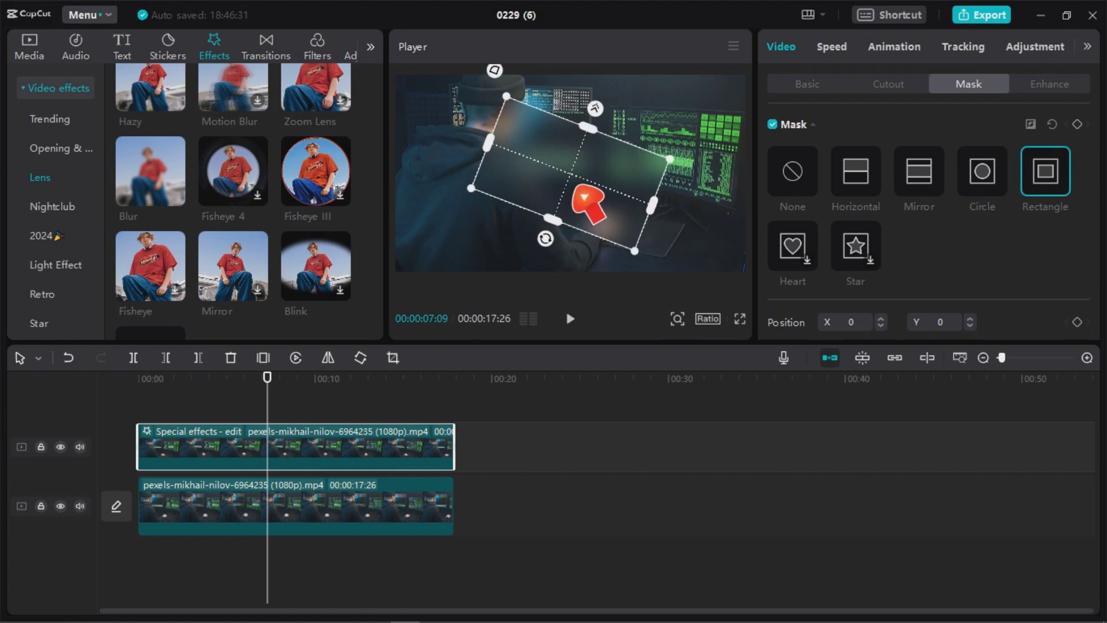
pyautogui.moveTo(584, 197); pyautogui.dragTo(640, 170)
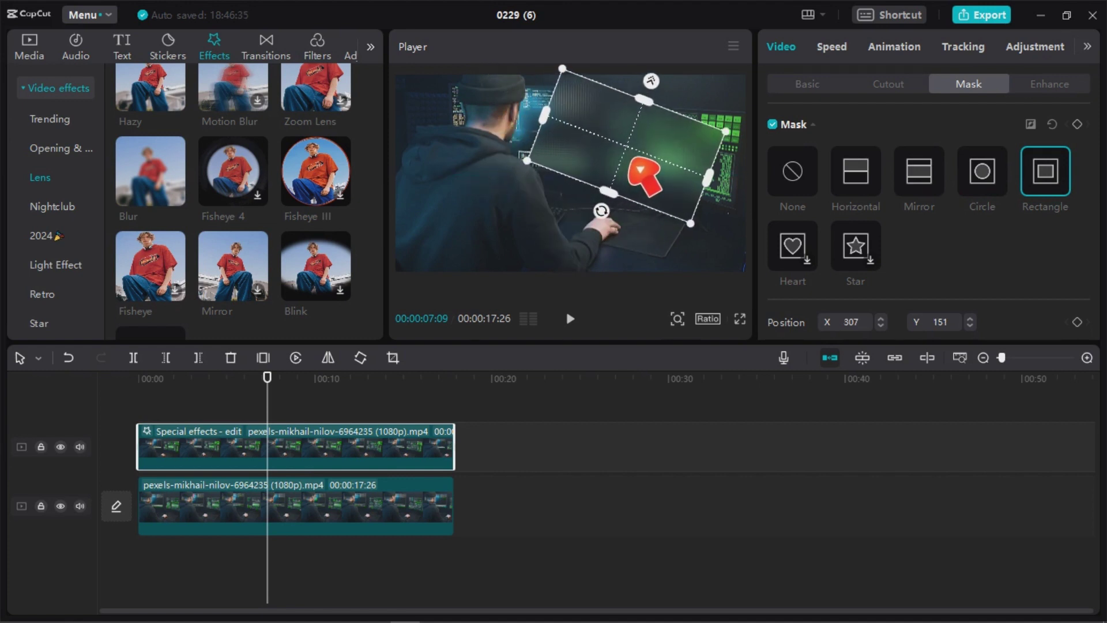
pyautogui.moveTo(608, 214); pyautogui.dragTo(621, 219)
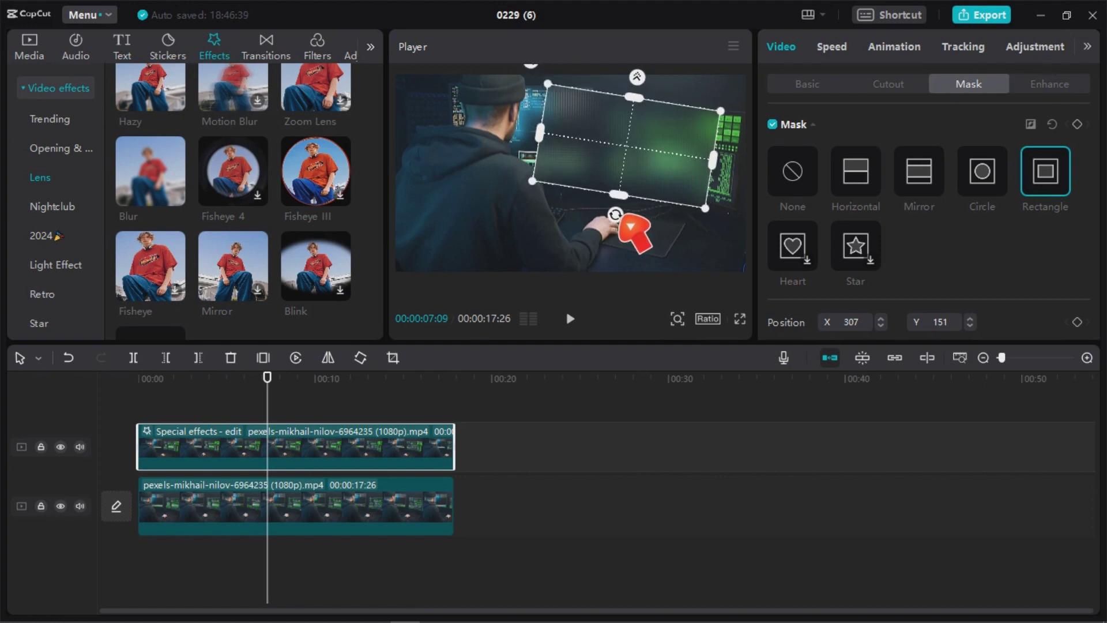
# - Move the rectangle mask to X 556, Y 124 over the green monitor, fine-tune its tilt to match the screen, and play the video
pyautogui.moveTo(605, 173); pyautogui.dragTo(521, 265)
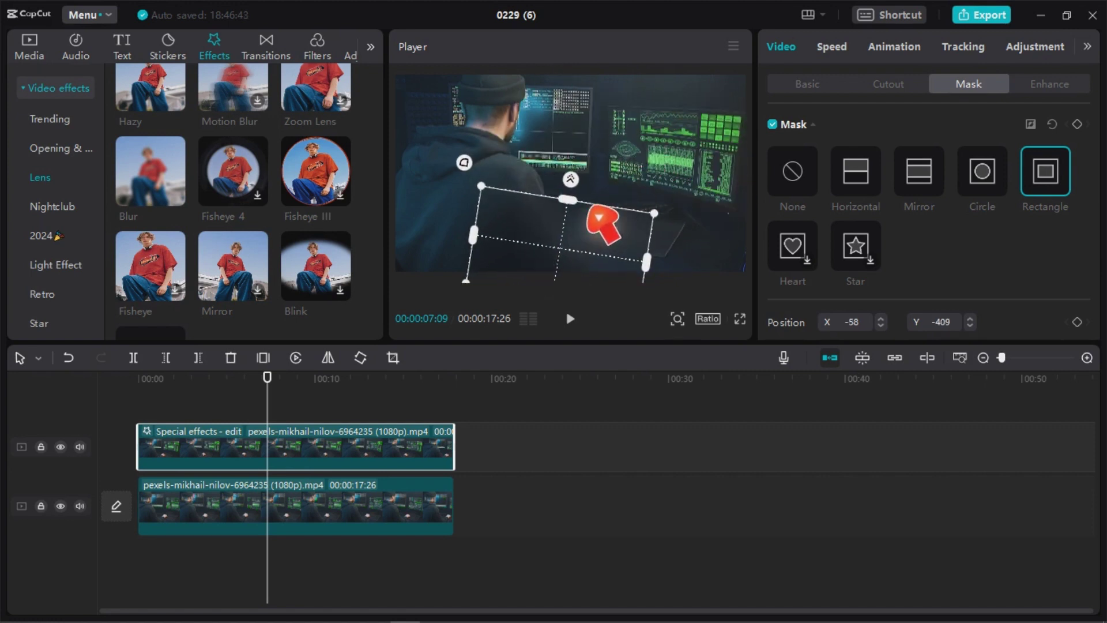
pyautogui.moveTo(553, 231); pyautogui.dragTo(666, 136)
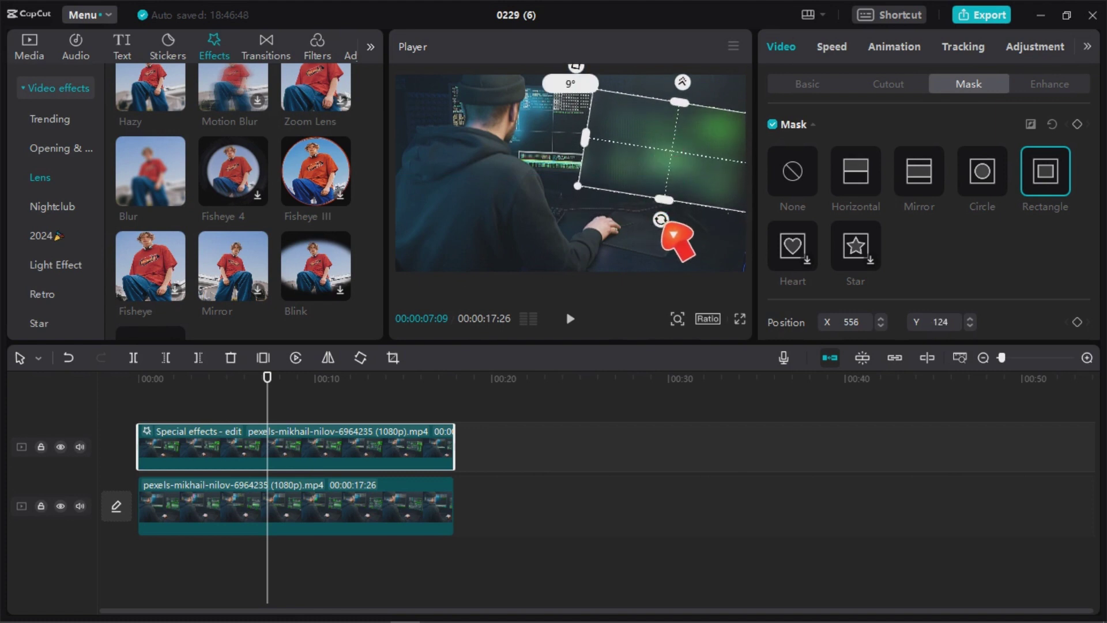
pyautogui.moveTo(662, 223); pyautogui.dragTo(668, 219)
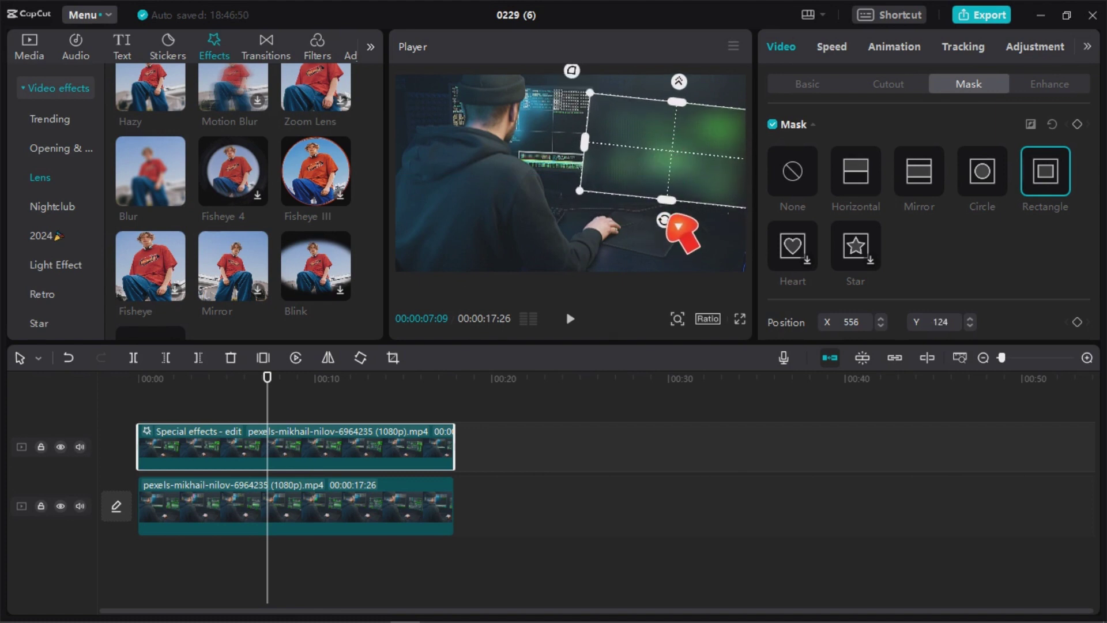
pyautogui.click(570, 318)
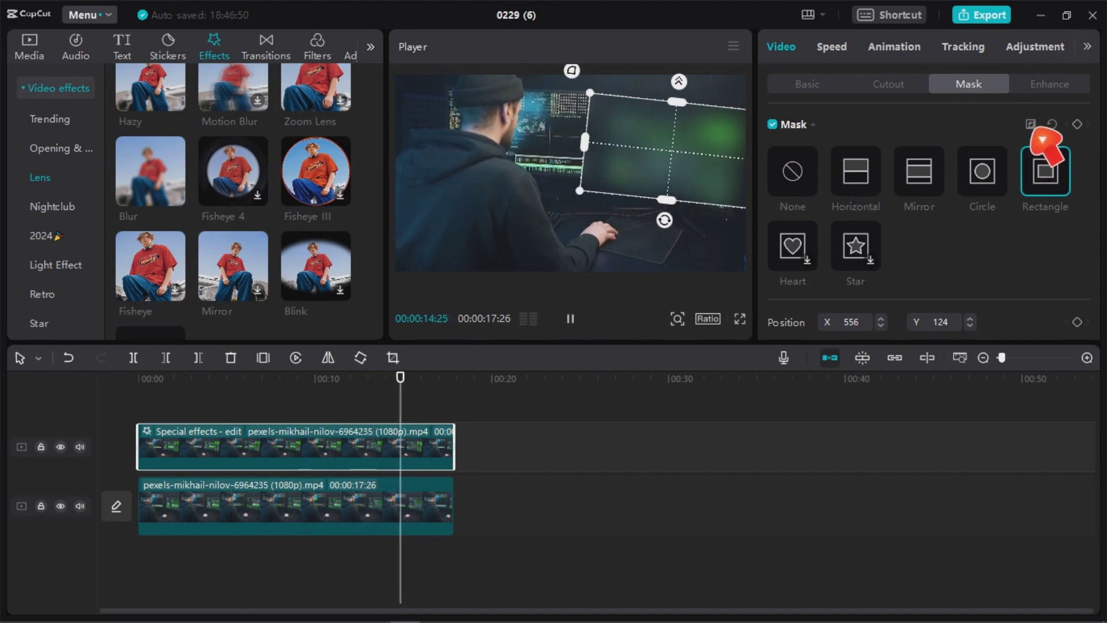
# - Try reversing the mask to blur everything outside the rectangle, and switch back to blurring only the area inside it
pyautogui.click(1045, 135)
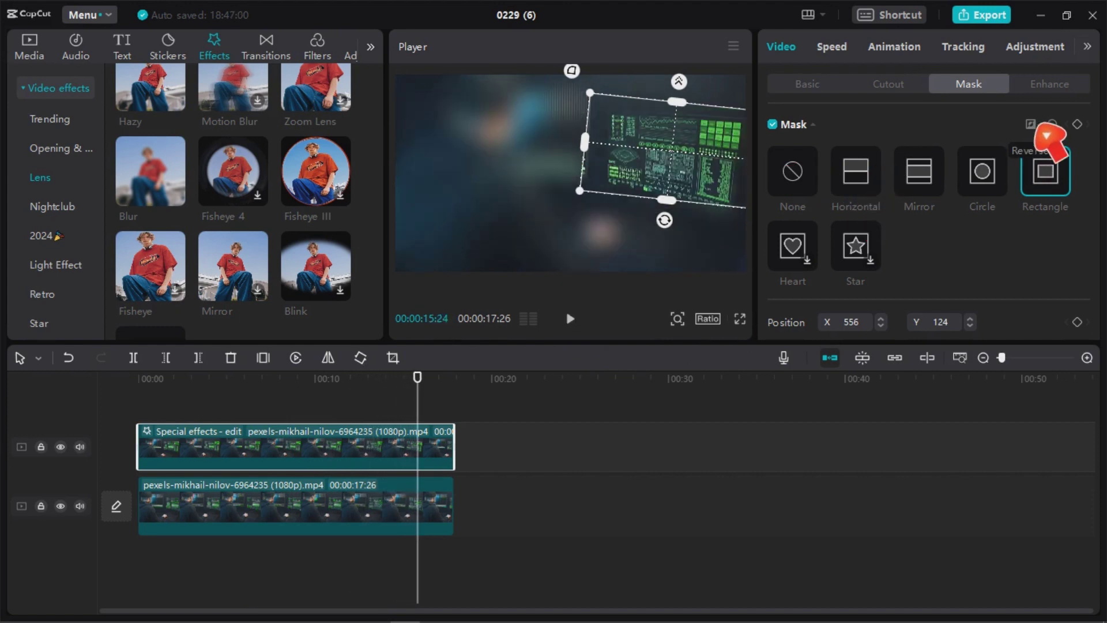
pyautogui.click(1046, 135)
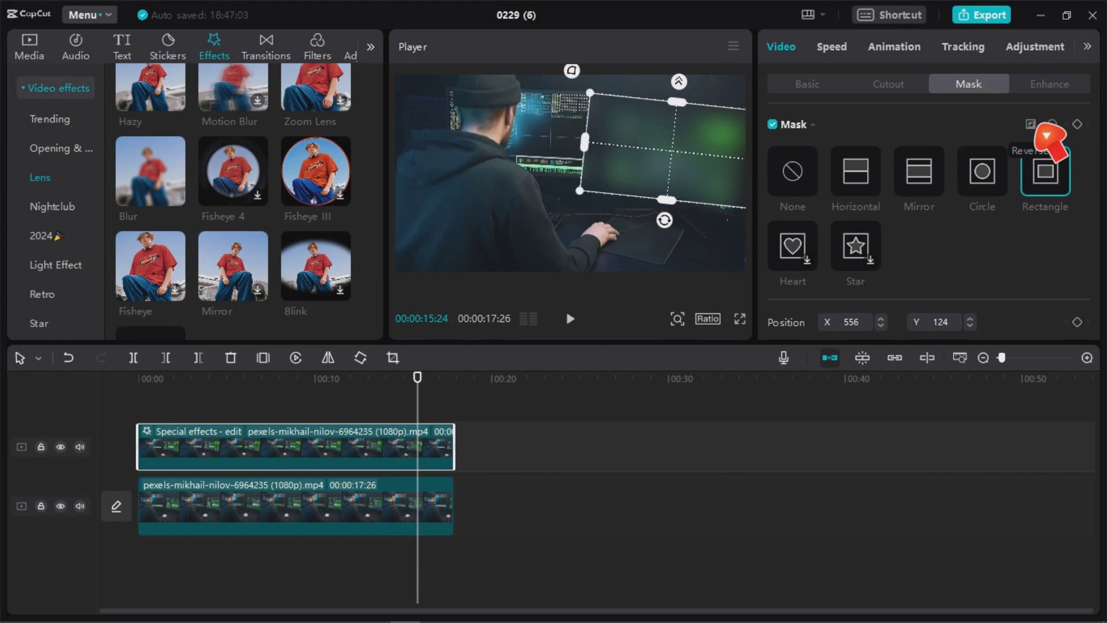
pyautogui.click(1046, 135)
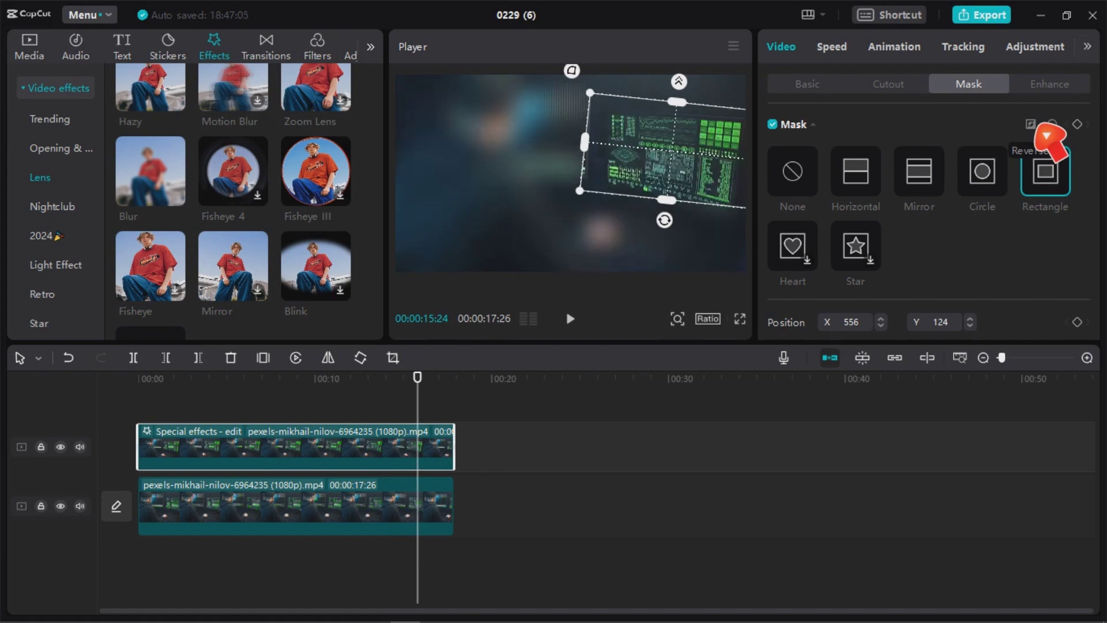
pyautogui.click(1047, 135)
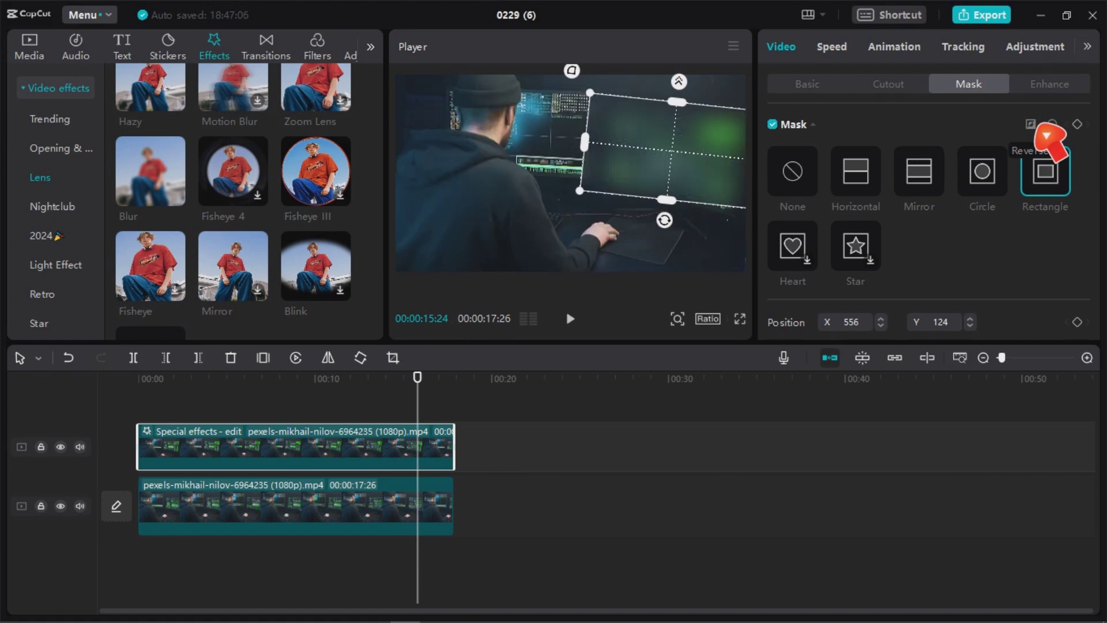
# - Play the video from the start in full screen to check the blurred monitor, and leave the full-screen preview
pyautogui.moveTo(420, 379); pyautogui.dragTo(128, 364)
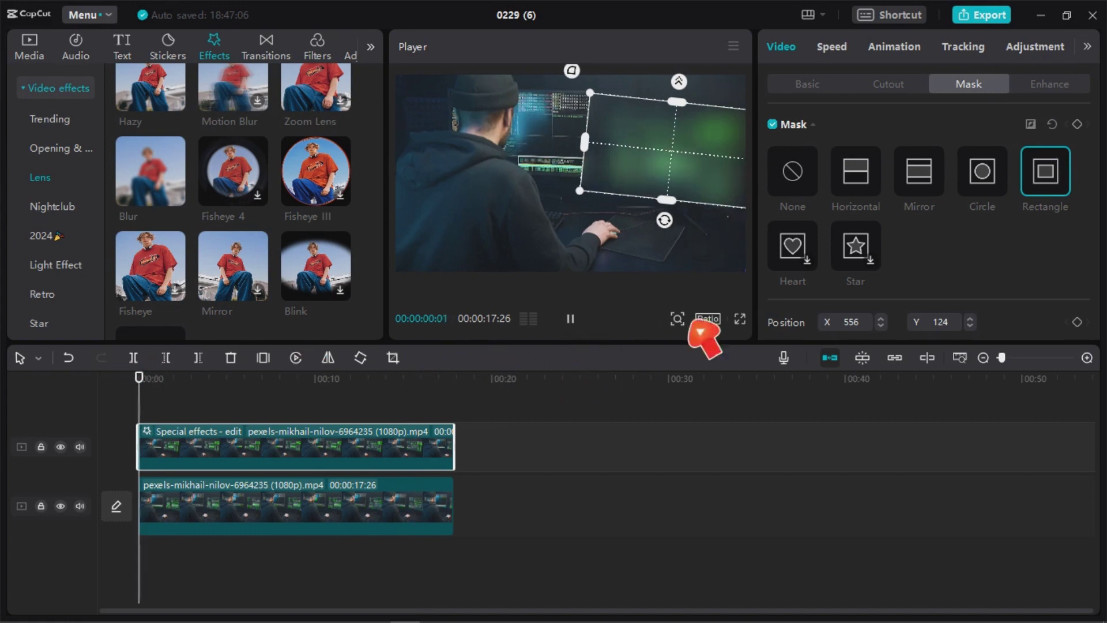
pyautogui.click(741, 319)
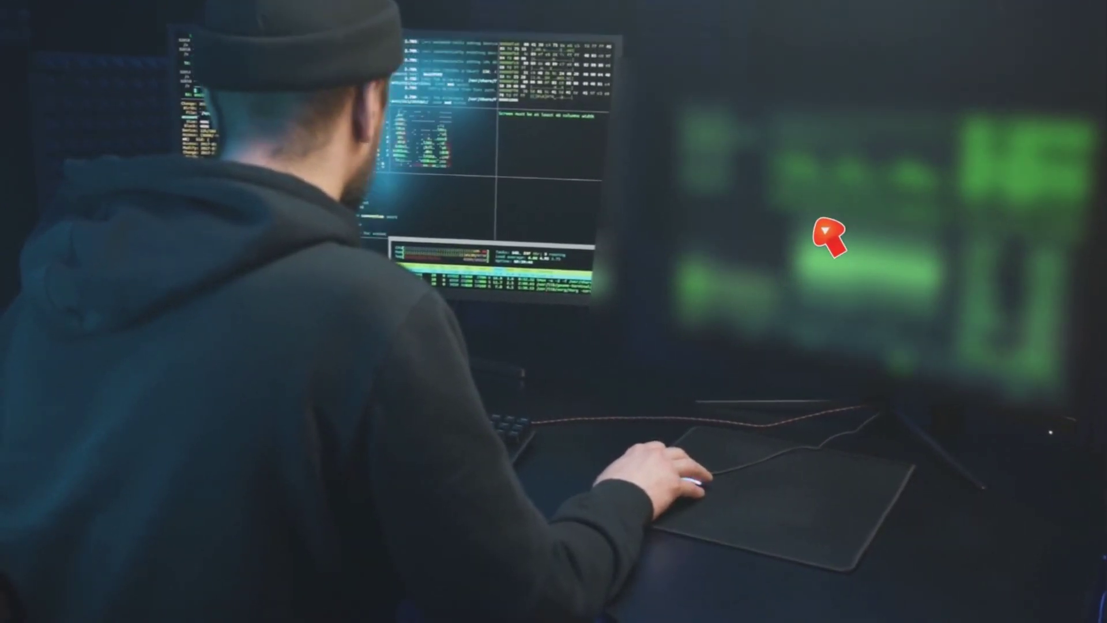
pyautogui.press('Escape')
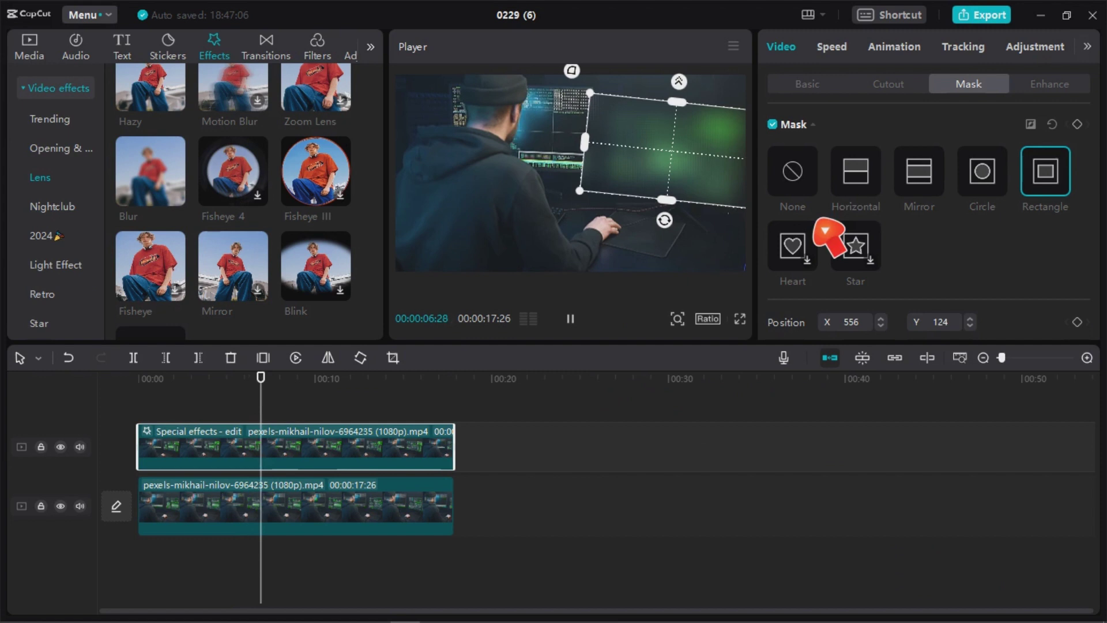
# - Reverse the rectangle mask so everything except the green monitor is blurred, and play the result in full screen
pyautogui.click(1047, 128)
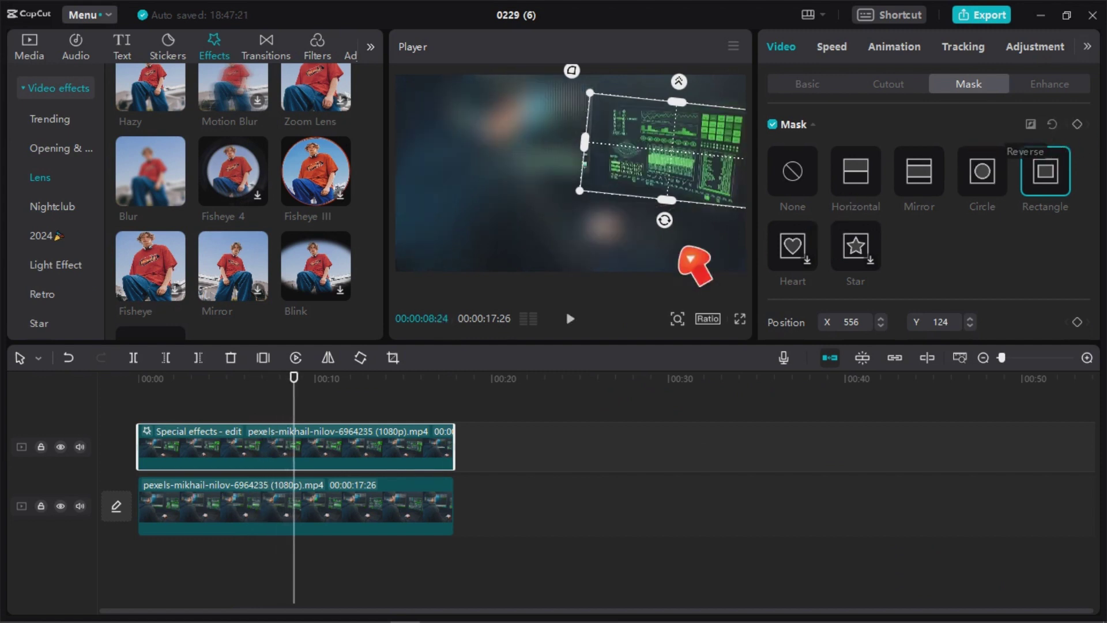
pyautogui.click(570, 319)
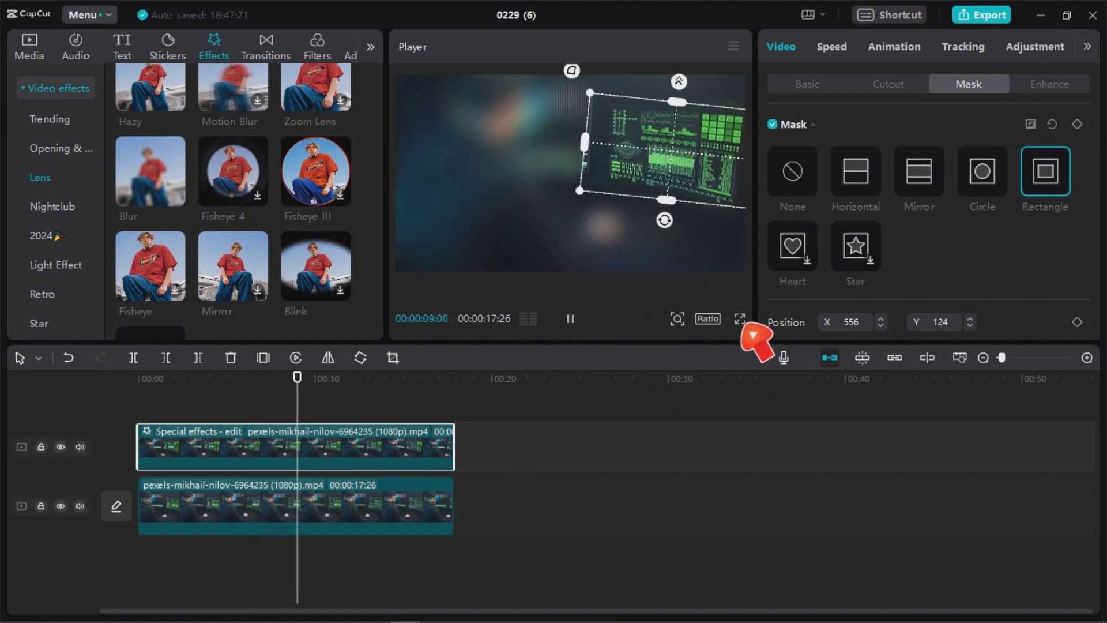
pyautogui.click(747, 320)
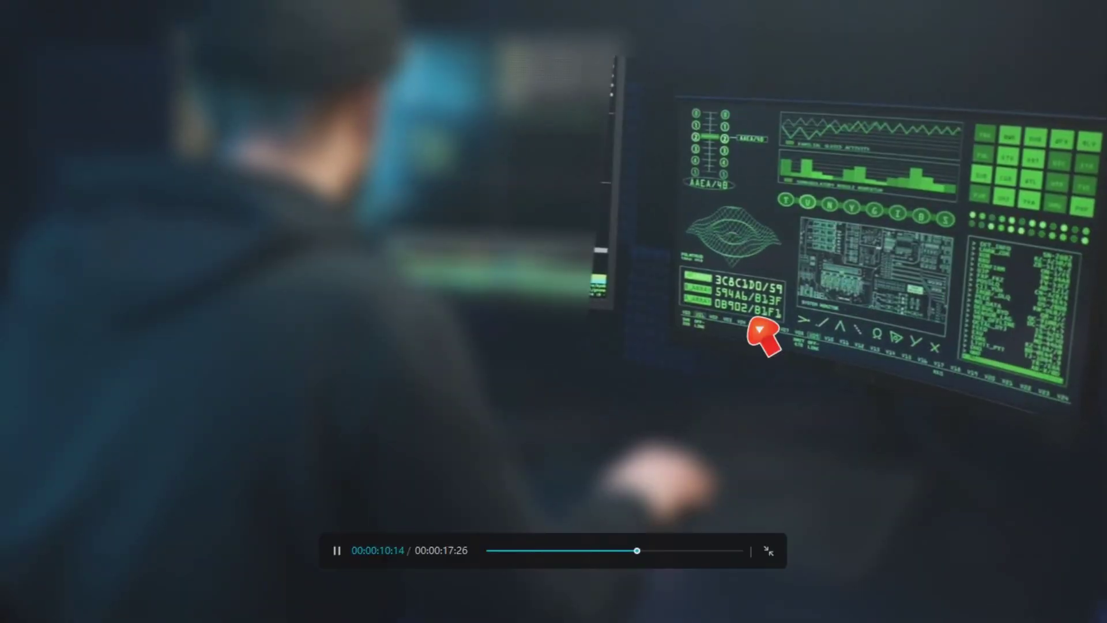